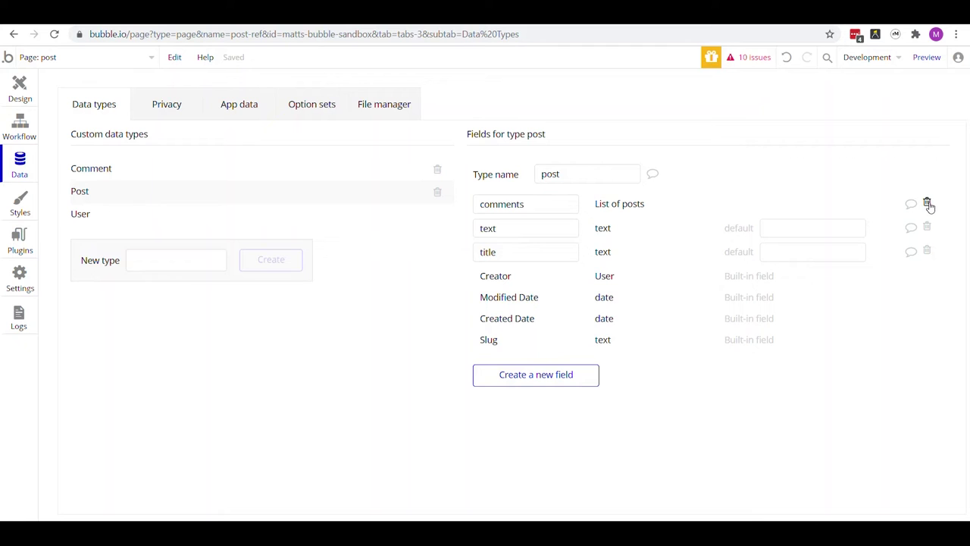
Step: Delete the comments field from the post data type and add a field named post, of type post, to the comment data type
left_click(928, 204)
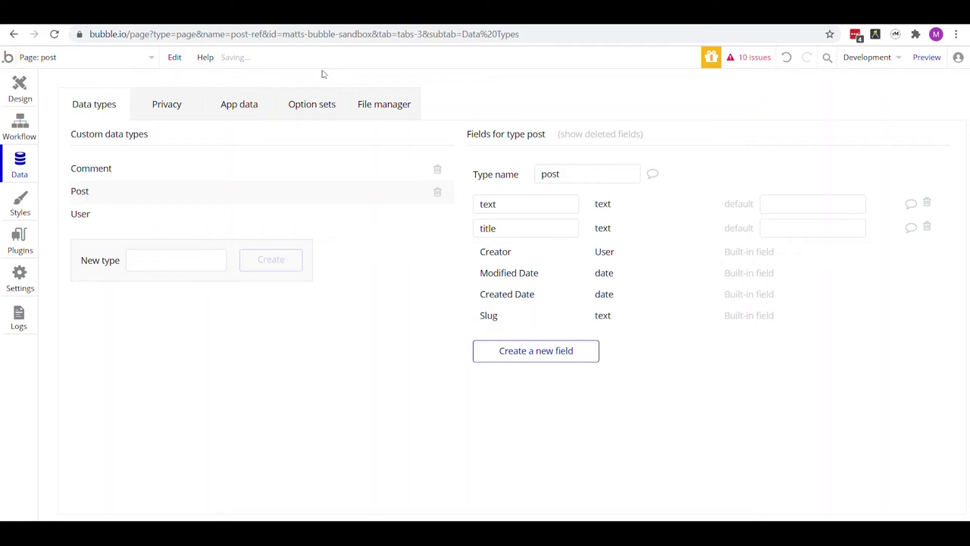
left_click(210, 178)
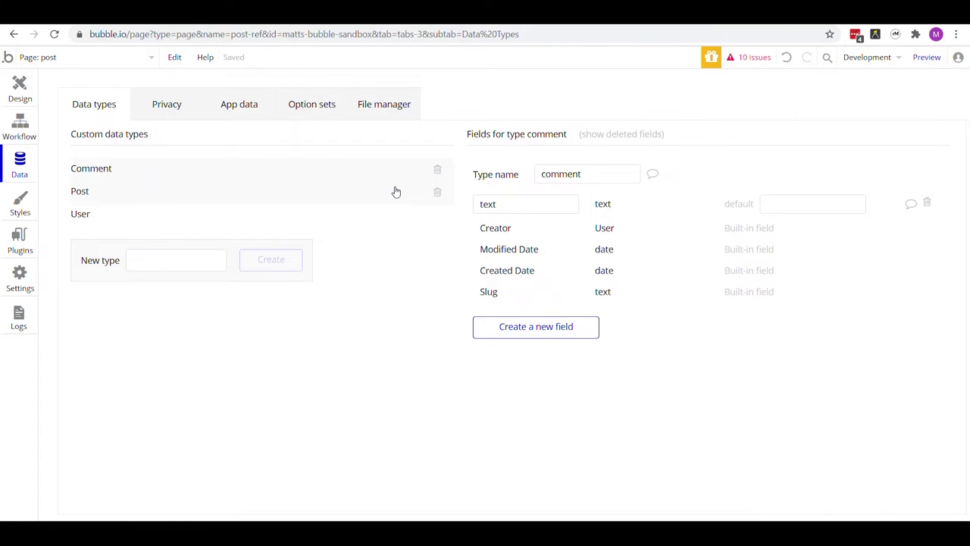
left_click(531, 324)
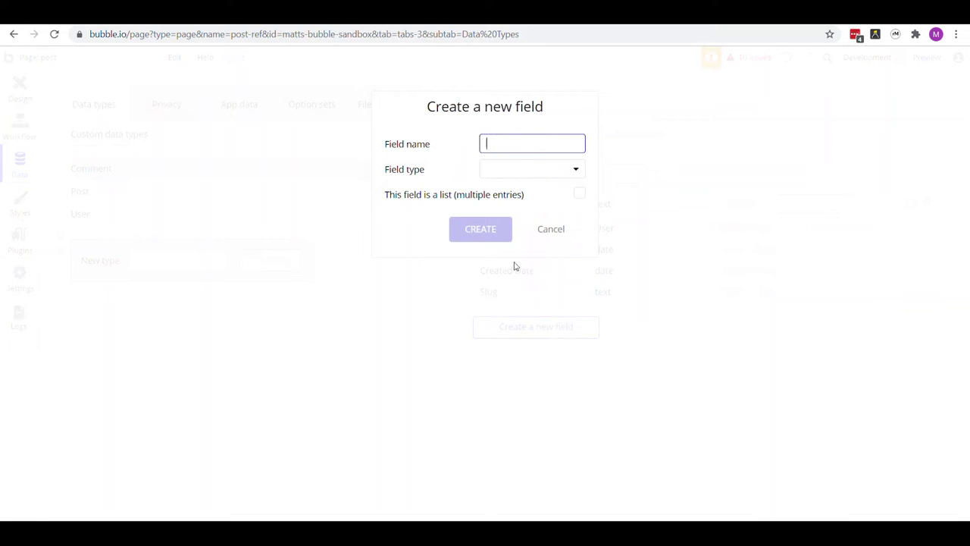
left_click(498, 169)
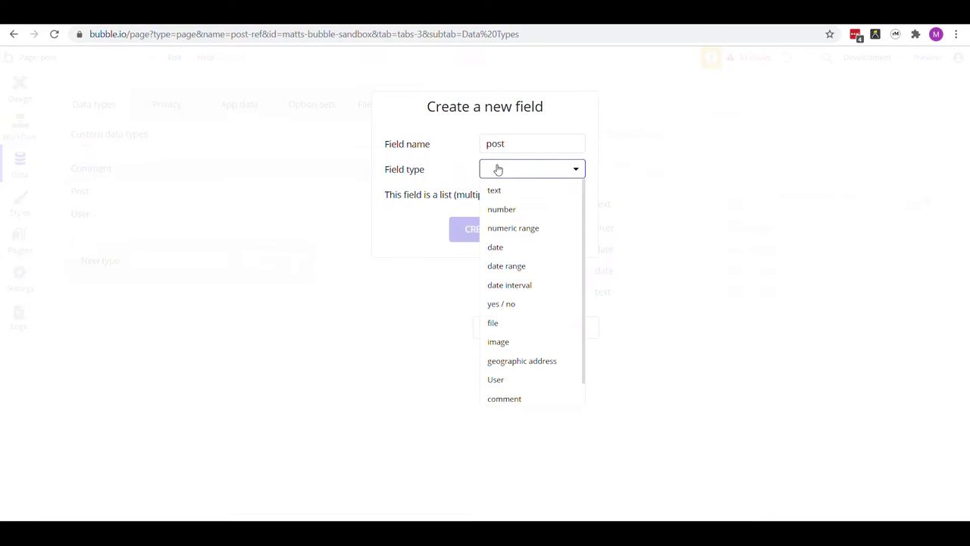
scroll(521, 239, "down", 1)
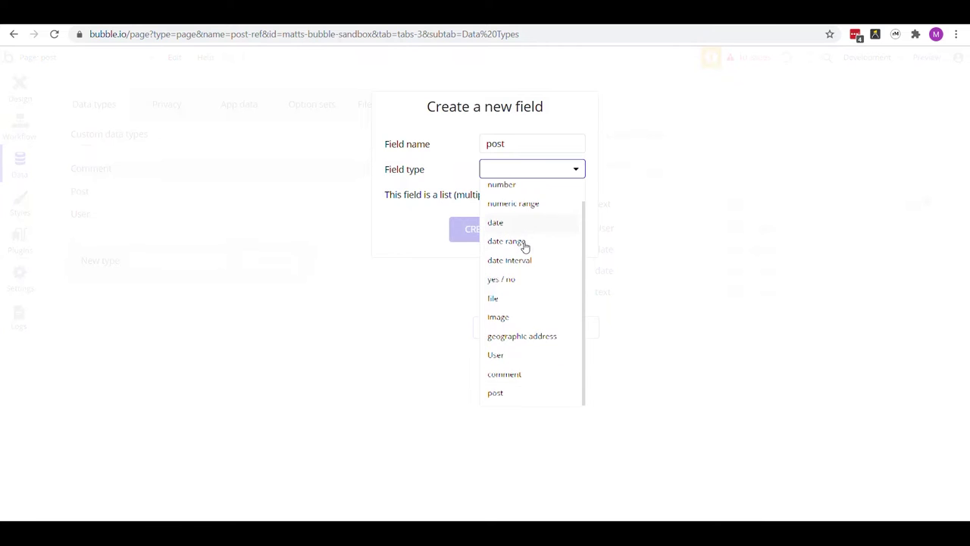
left_click(537, 392)
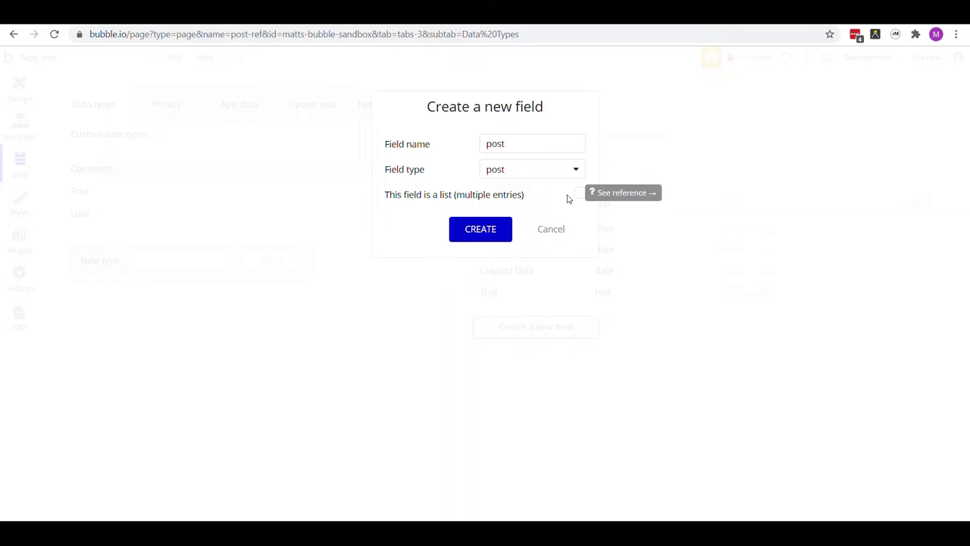
left_click(501, 229)
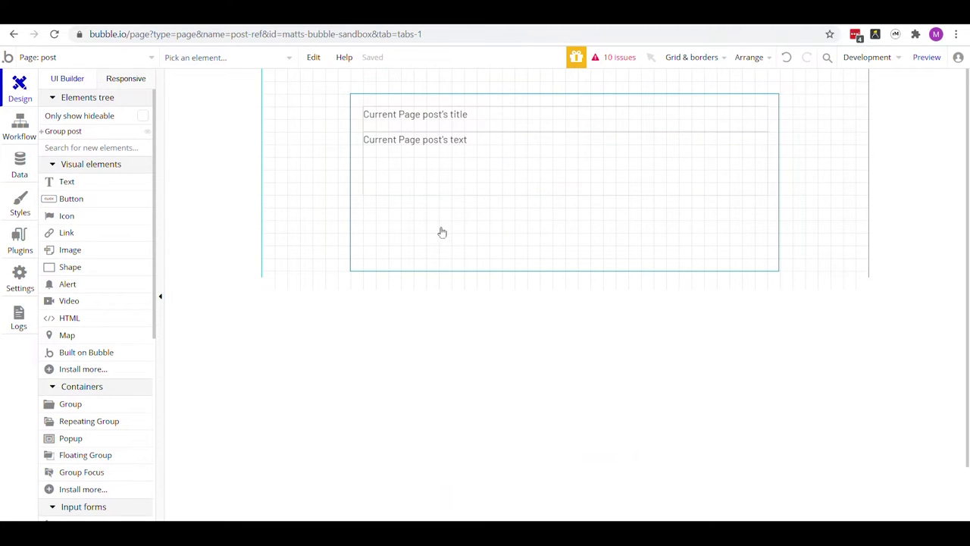
Step: Review the title and text elements and the page properties, and set the post group's data source to Current Page post
left_click(480, 118)
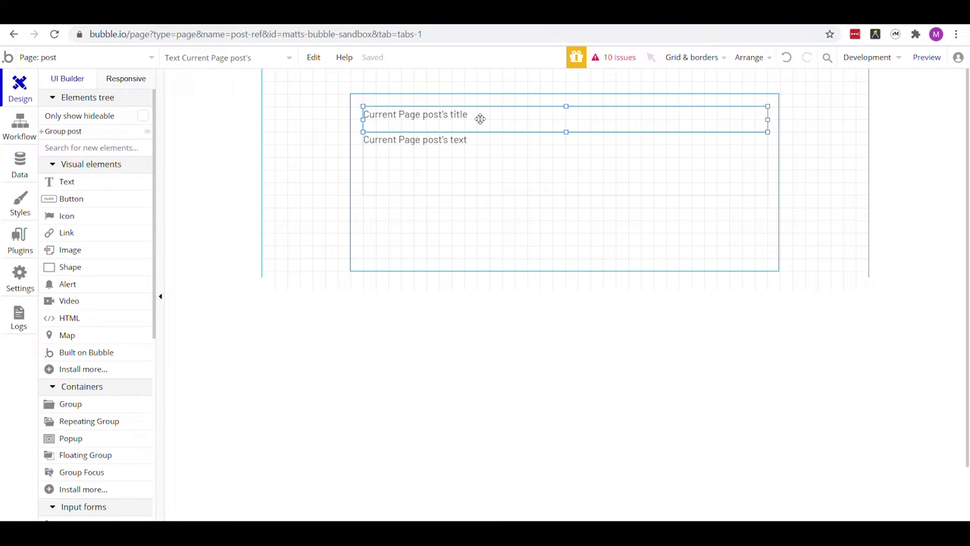
double_click(480, 118)
left_click(492, 171)
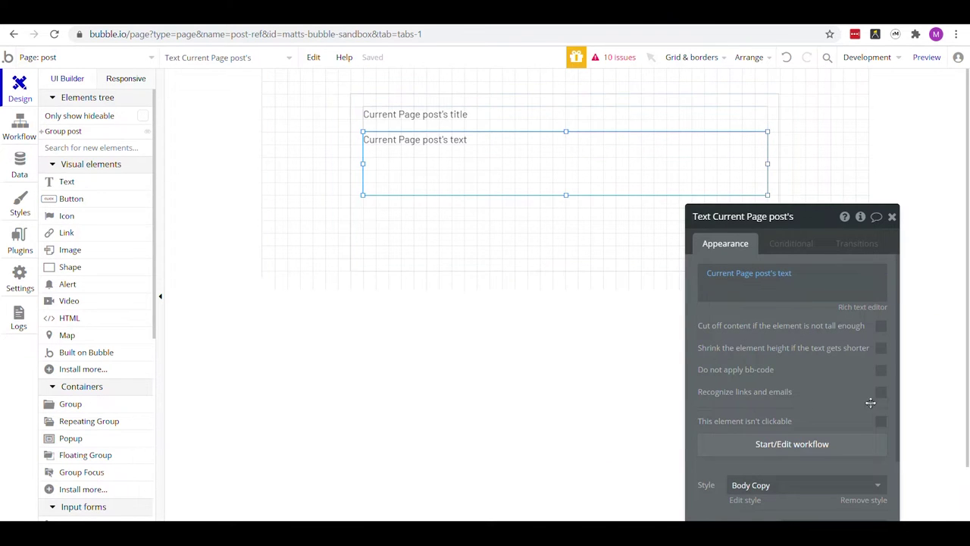
left_click_drag(871, 402, 849, 385)
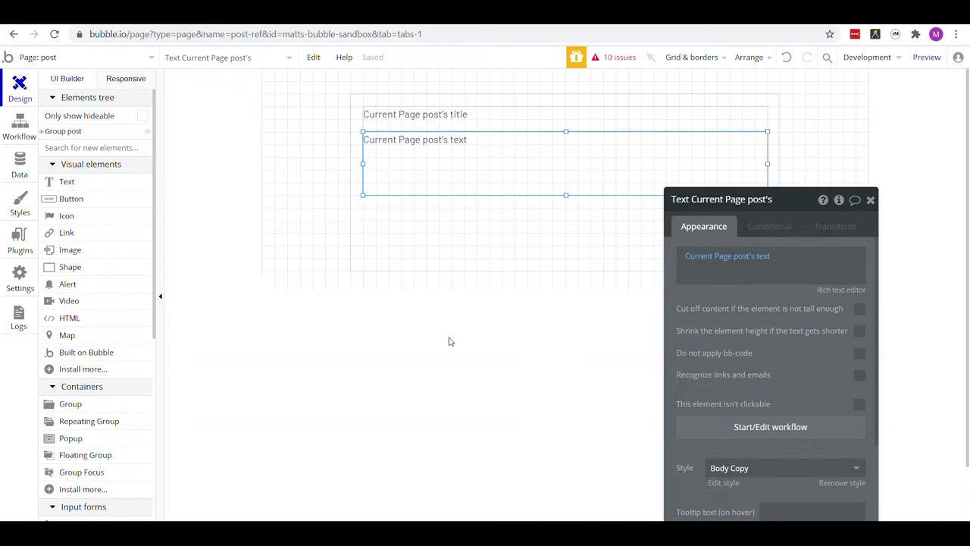
left_click(449, 341)
double_click(496, 361)
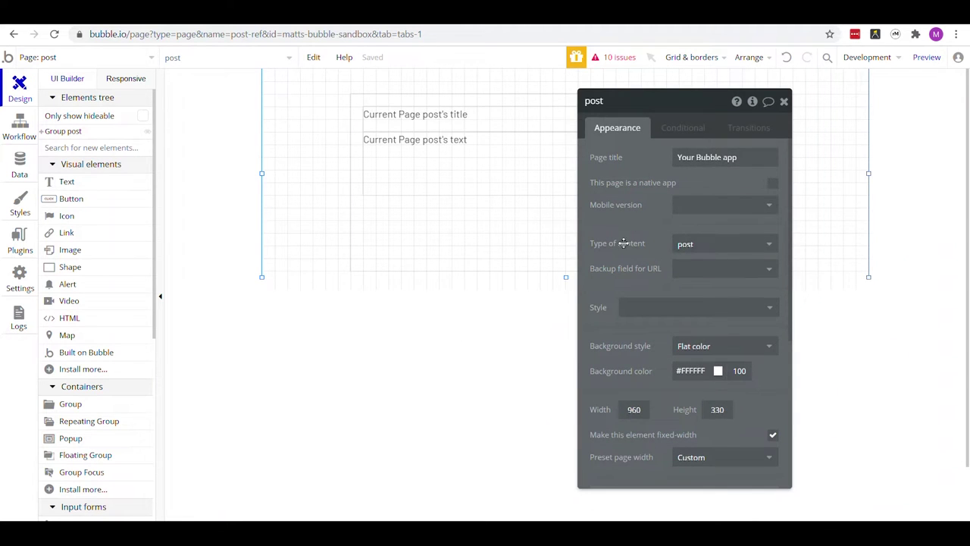
left_click(489, 235)
left_click(731, 246)
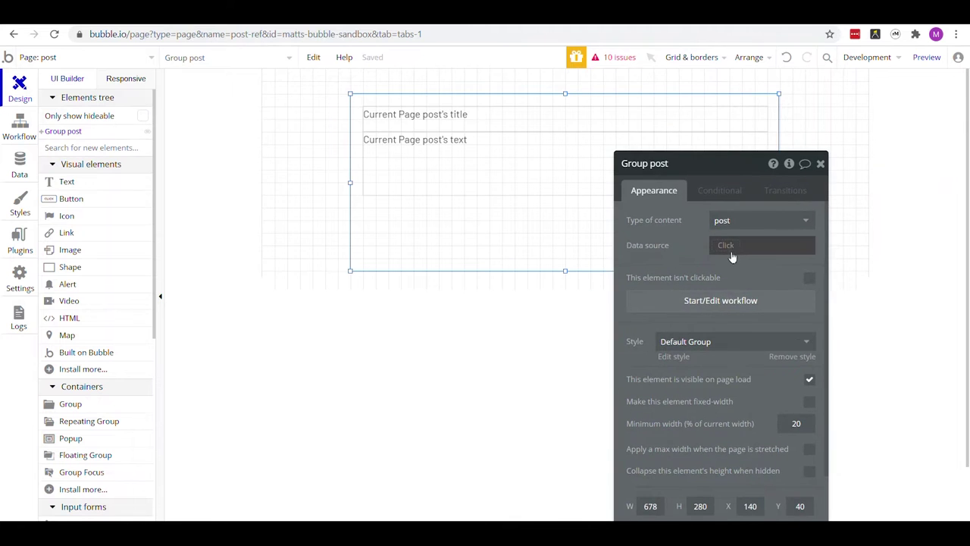
left_click(752, 303)
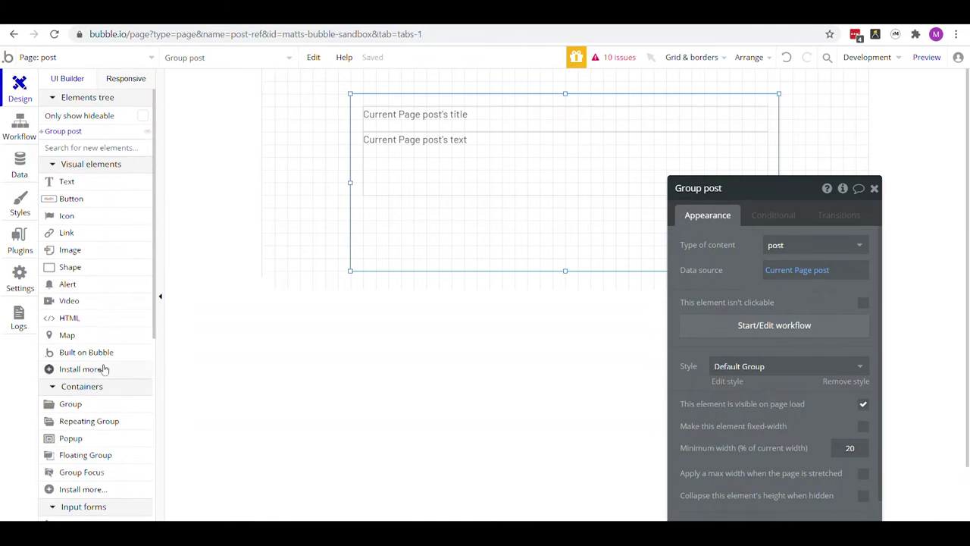
Step: Draw a repeating group about 640 × 75 px inside the post group, below the post's text
scroll(105, 369, "down", 2)
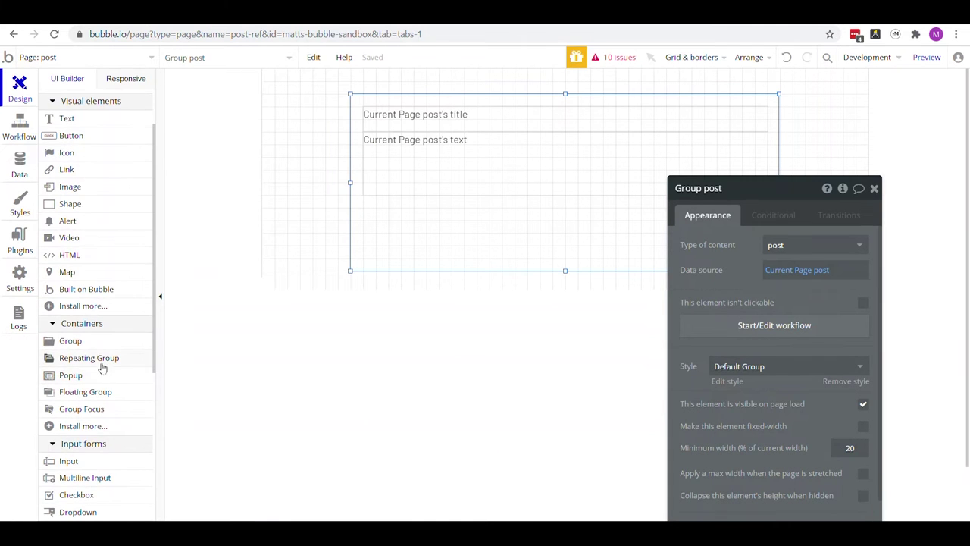
left_click(95, 358)
mouse_move(364, 218)
left_mouse_down()
mouse_move(725, 276)
mouse_move(762, 267)
mouse_move(768, 244)
left_mouse_up()
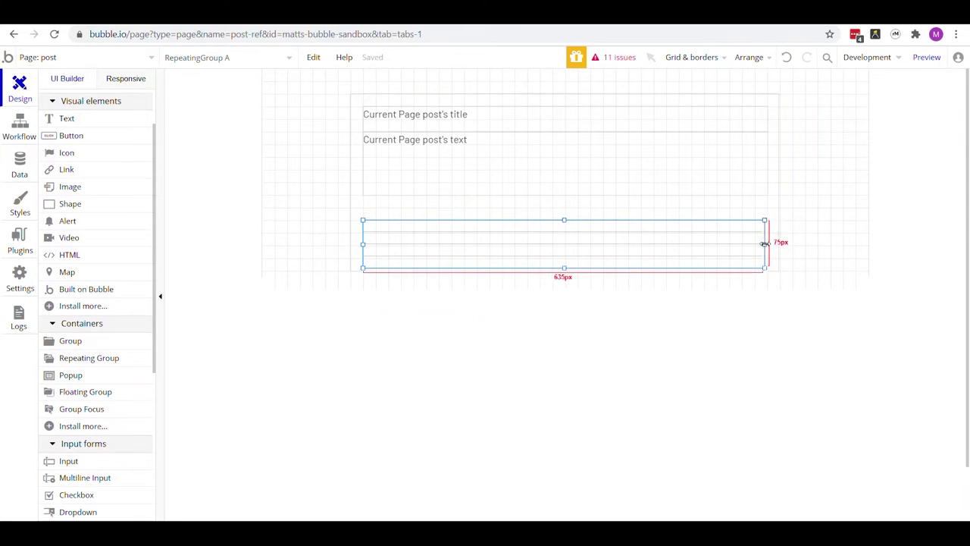
Step: Configure the repeating group with the Full list layout, 1 row and comment as its type of content
double_click(758, 246)
left_click(651, 226)
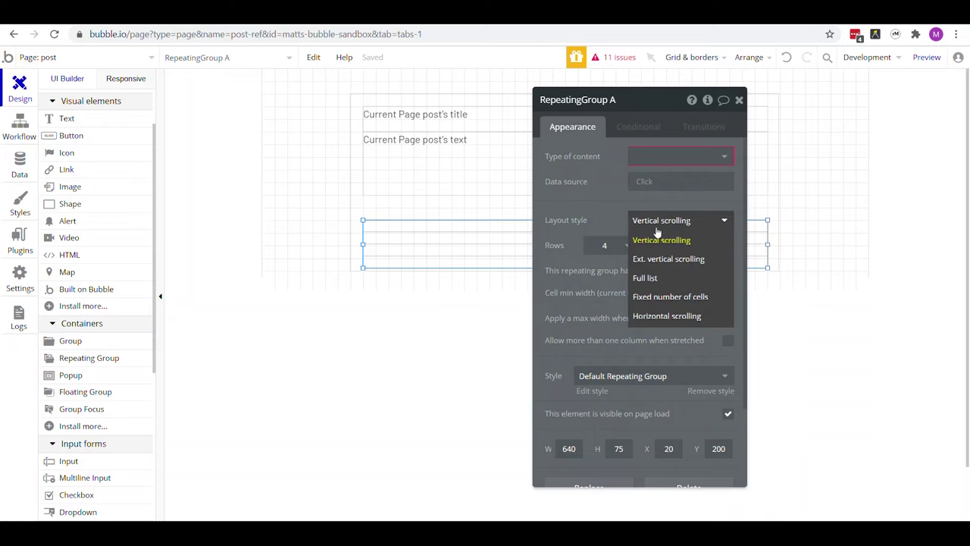
left_click(664, 279)
left_click(628, 248)
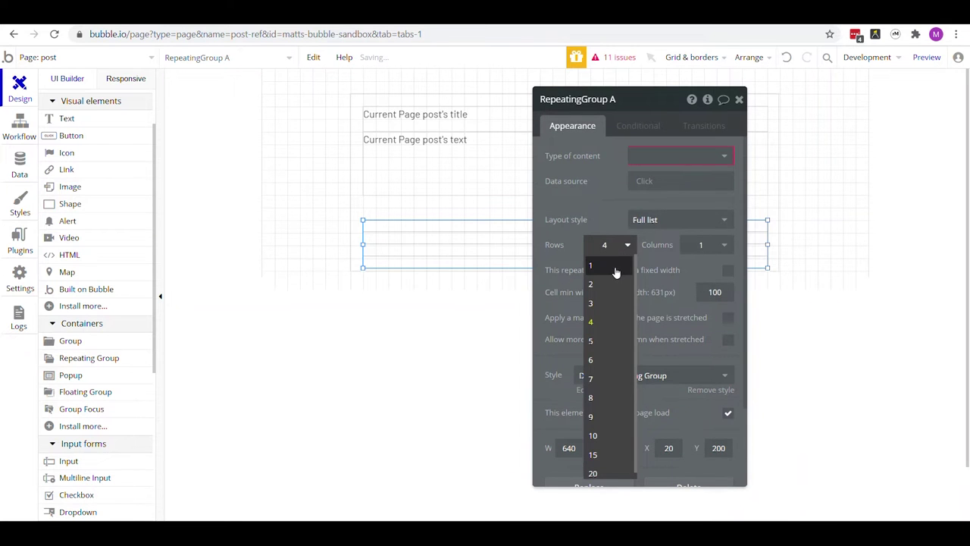
left_click(592, 265)
left_click_drag(590, 186, 619, 265)
left_click(675, 259)
left_click(701, 295)
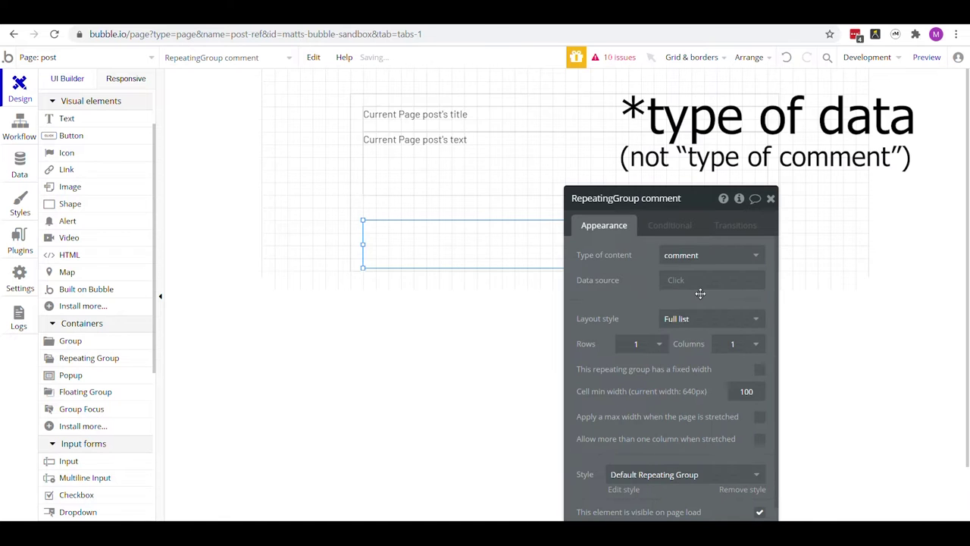
left_click_drag(650, 321, 674, 312)
Step: Set the repeating group's data source to a search for the comment type
left_click(704, 288)
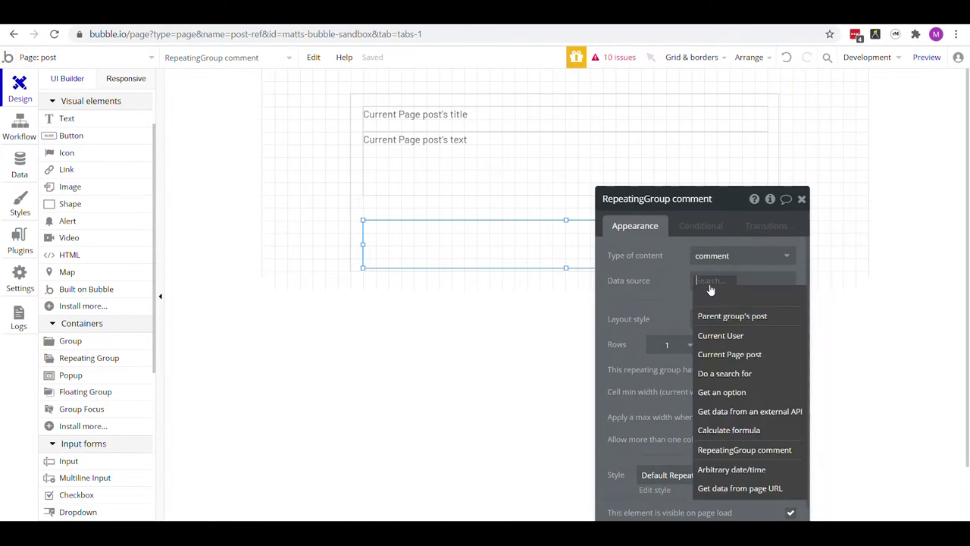
left_click(759, 372)
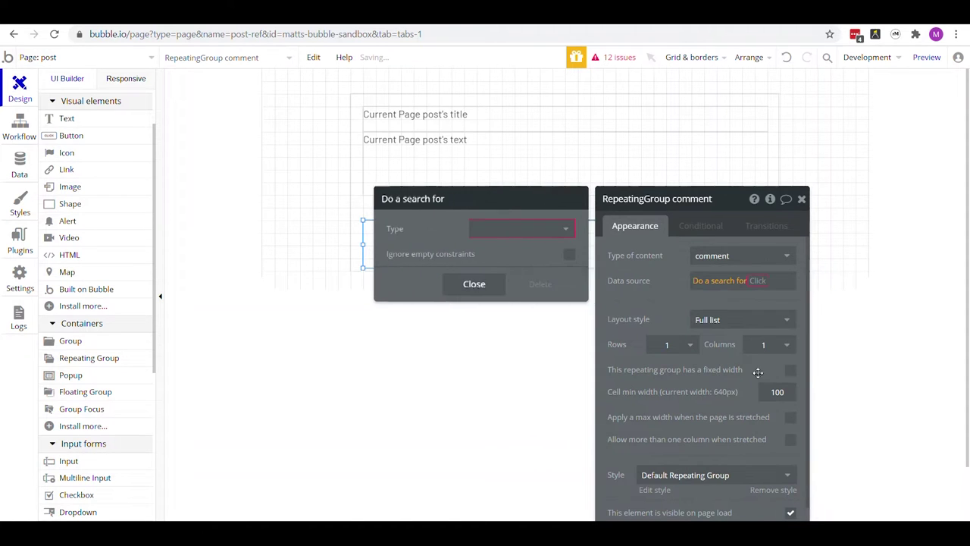
left_click(521, 229)
left_click(513, 269)
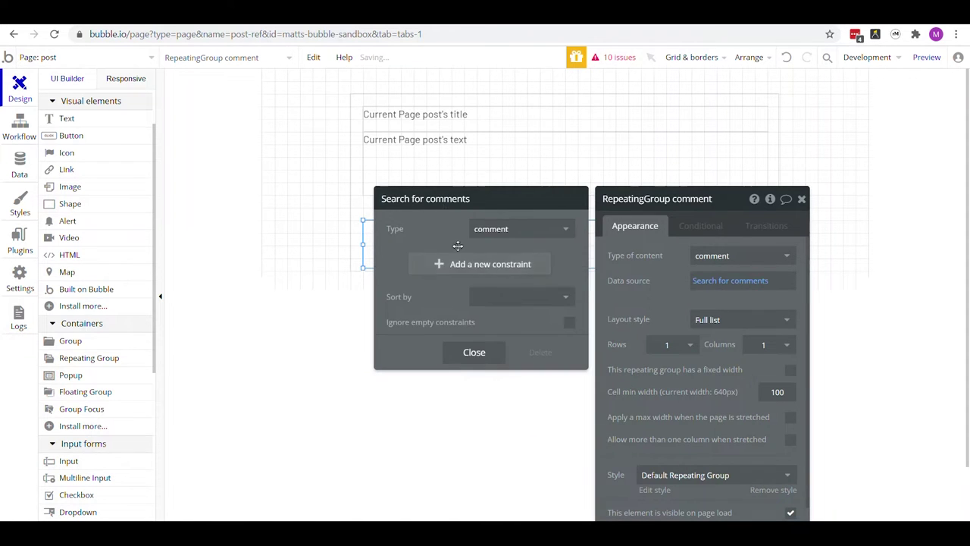
Step: Constrain the comment search to post = Parent group's post, and check the parent group's data source
left_click(471, 265)
left_click(398, 258)
left_click(402, 275)
left_click(418, 262)
left_click(423, 280)
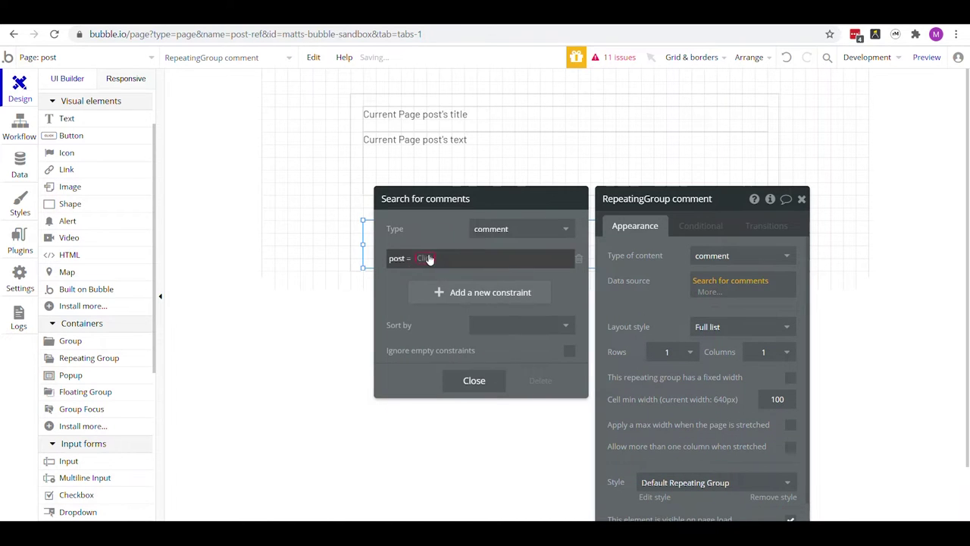
left_click(427, 258)
left_click(455, 275)
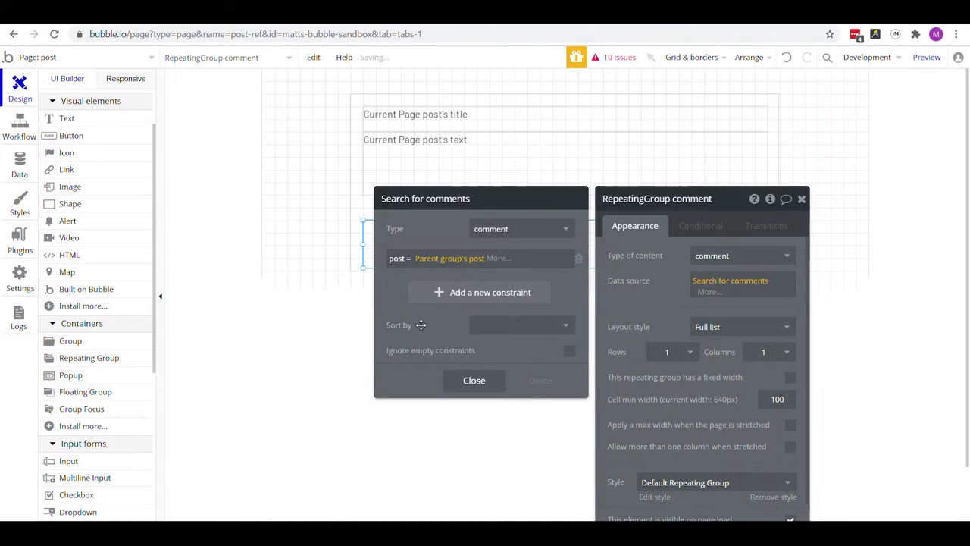
left_click(374, 210)
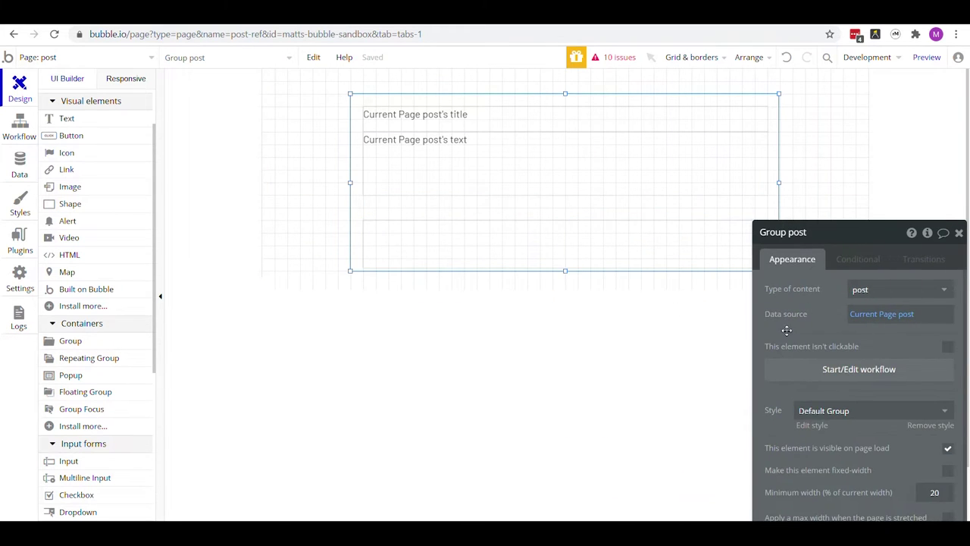
left_click_drag(787, 329, 740, 310)
left_click_drag(649, 271, 699, 294)
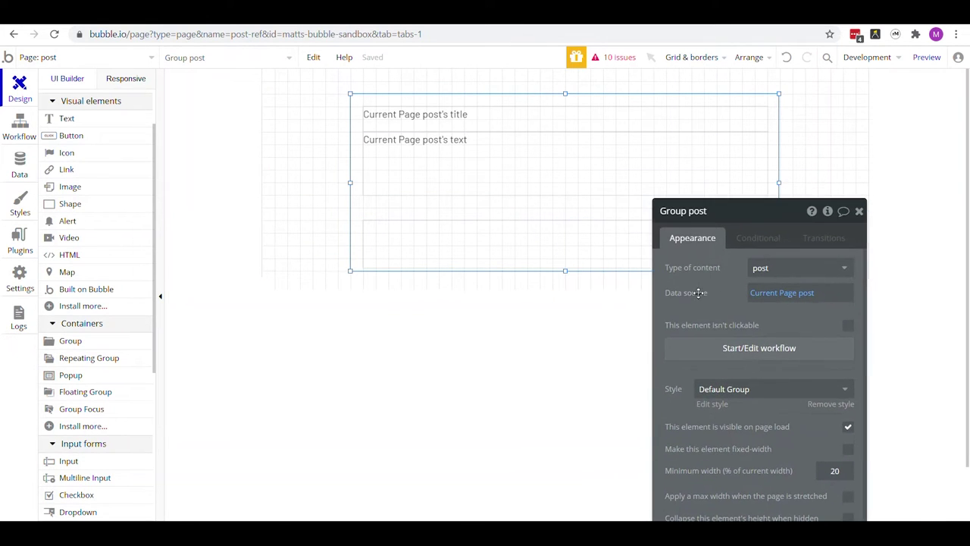
Step: Add a text element about 620 px wide in the repeating group's cell, showing Current cell's comment's text
left_click(532, 260)
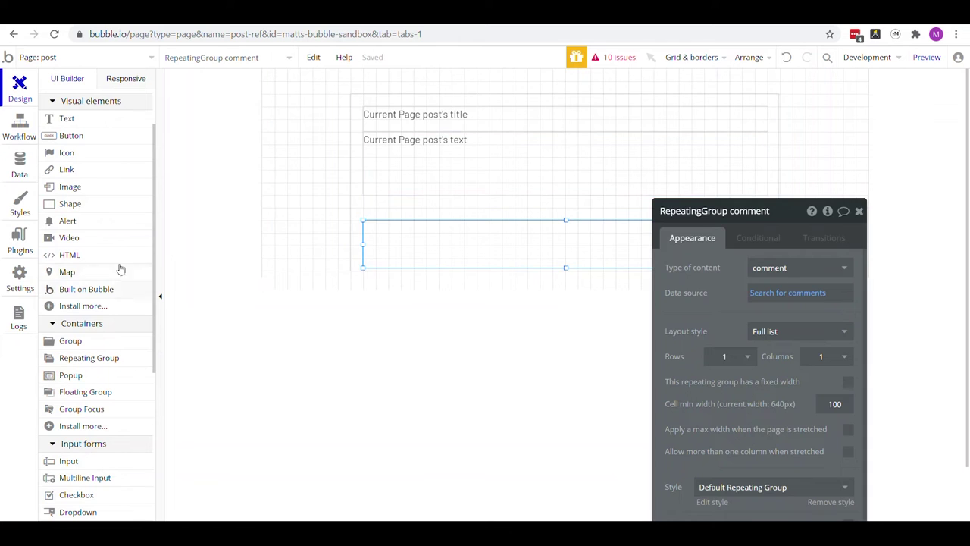
left_click(67, 119)
left_click_drag(425, 239, 760, 260)
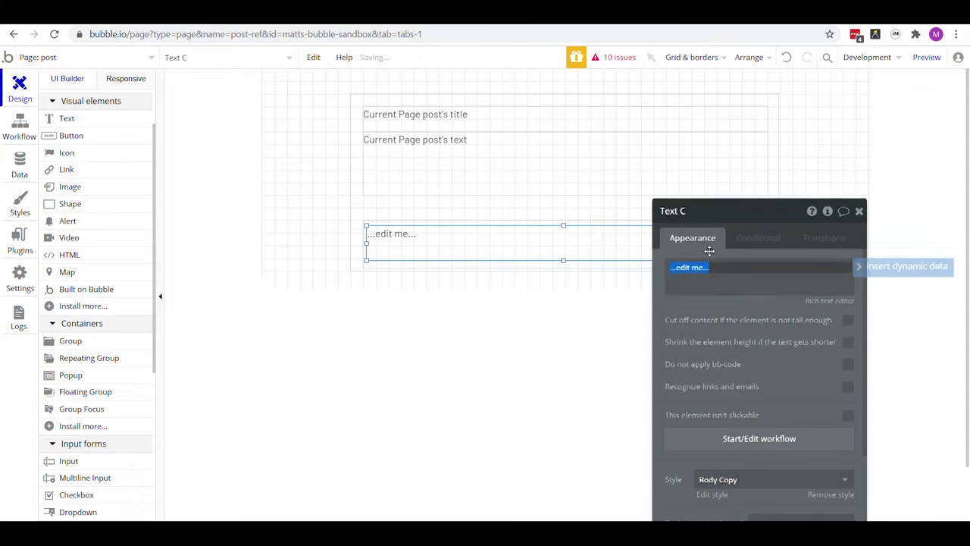
left_click(902, 267)
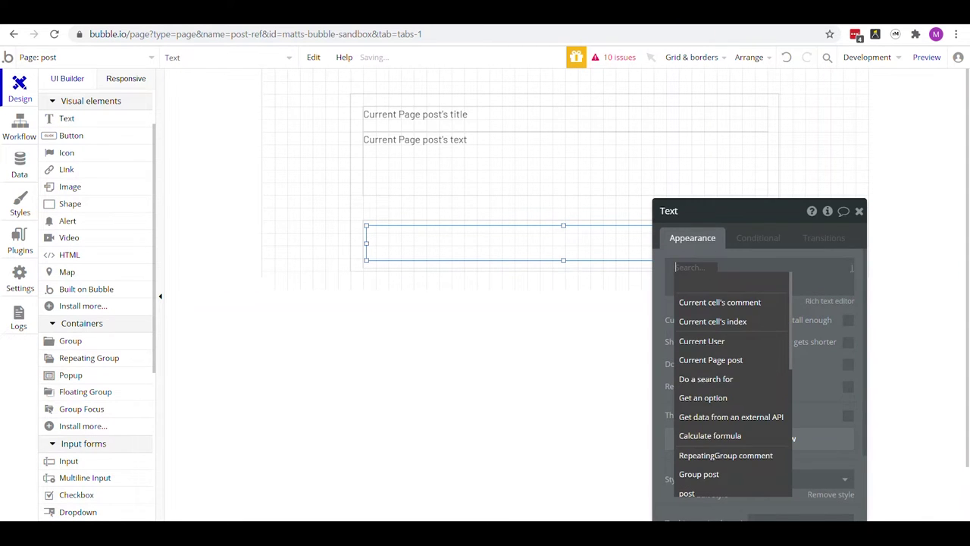
left_click(749, 303)
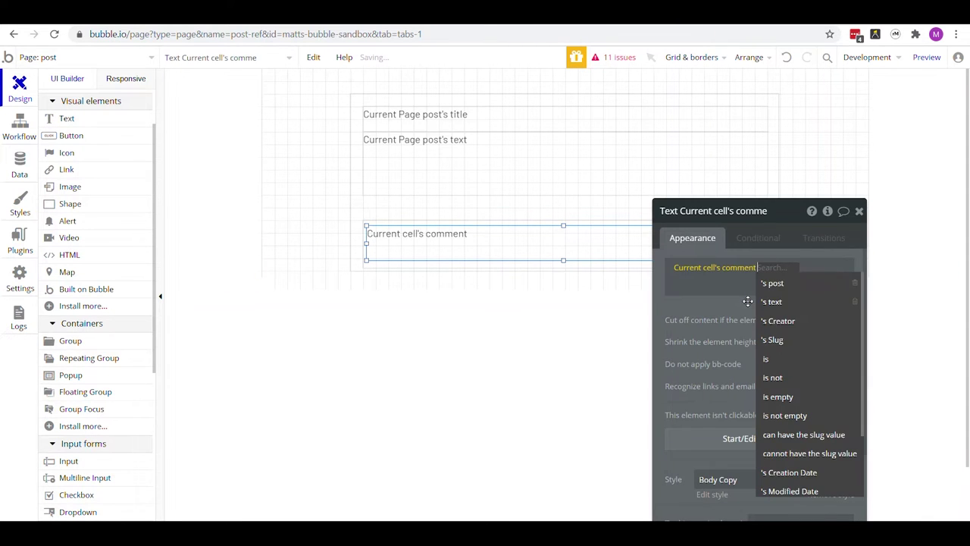
left_click(790, 301)
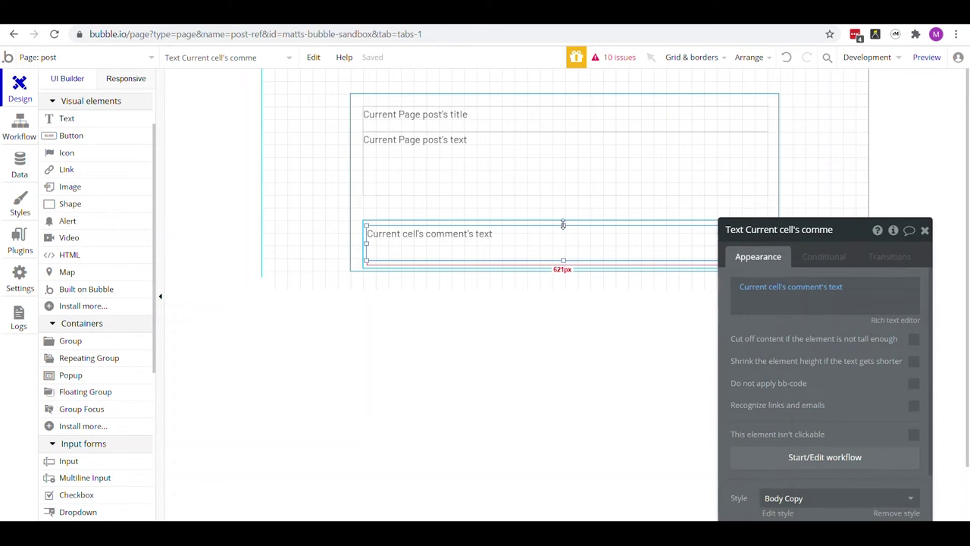
Step: Lower the upper edges of the comment text and its repeating group, and add an input in the space between the post's text and the comments
mouse_move(563, 224)
left_mouse_down()
mouse_move(564, 241)
mouse_move(566, 229)
left_mouse_up()
left_click(561, 226)
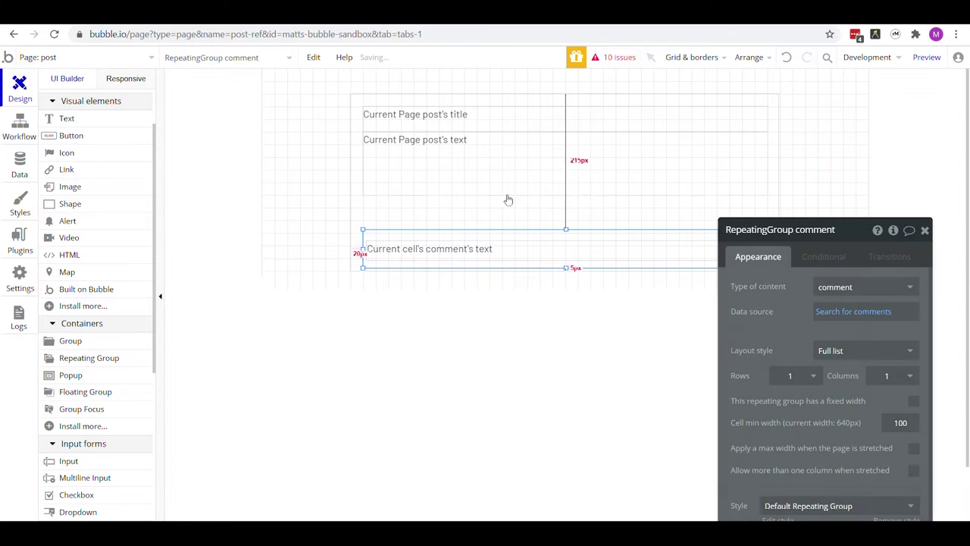
left_click(91, 465)
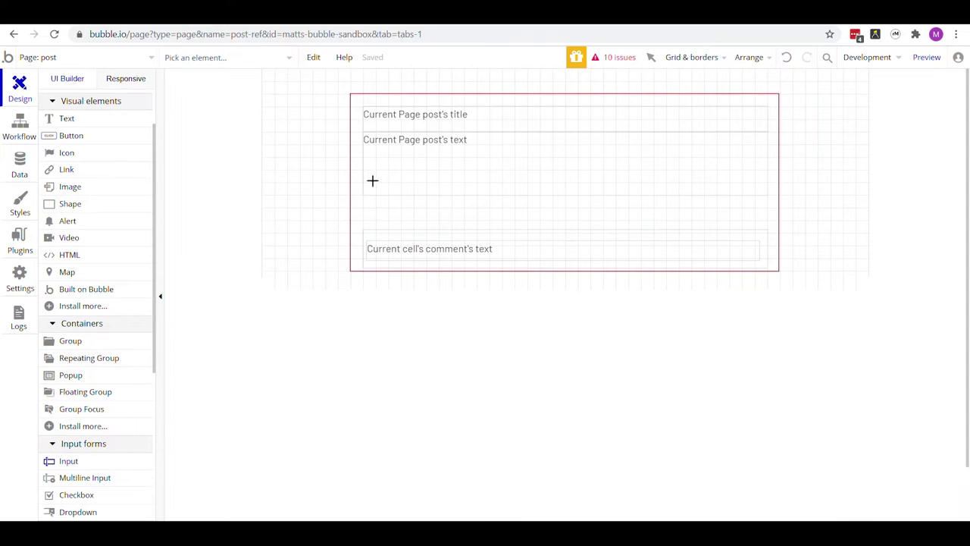
mouse_move(365, 199)
left_mouse_down()
mouse_move(740, 260)
mouse_move(712, 223)
mouse_move(691, 215)
mouse_move(768, 219)
left_mouse_up()
Step: Add a button about 113 × 32 px beside the input and label it "Comment"
left_click(71, 134)
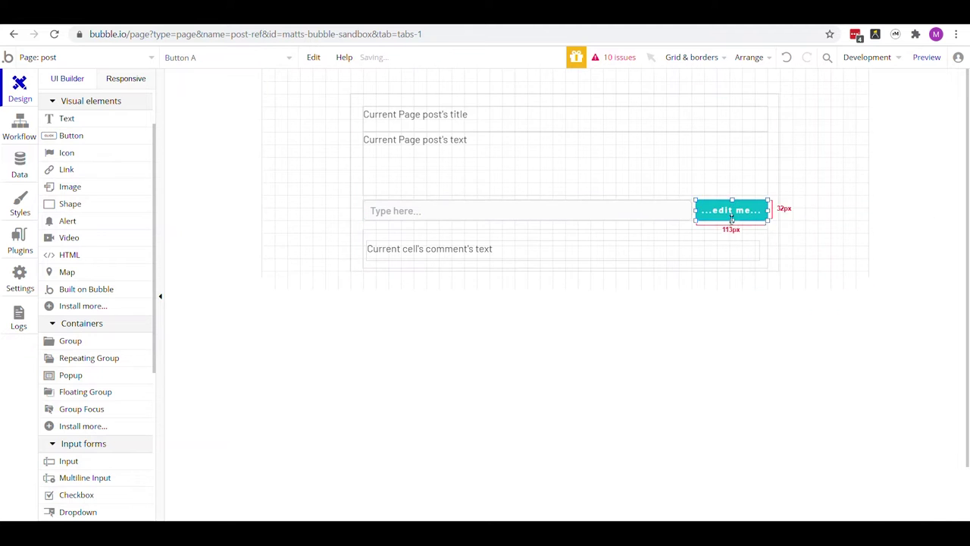
type("Comment")
Step: Start a workflow for the Comment button with a Create a new thing action of type comment
left_click(792, 361)
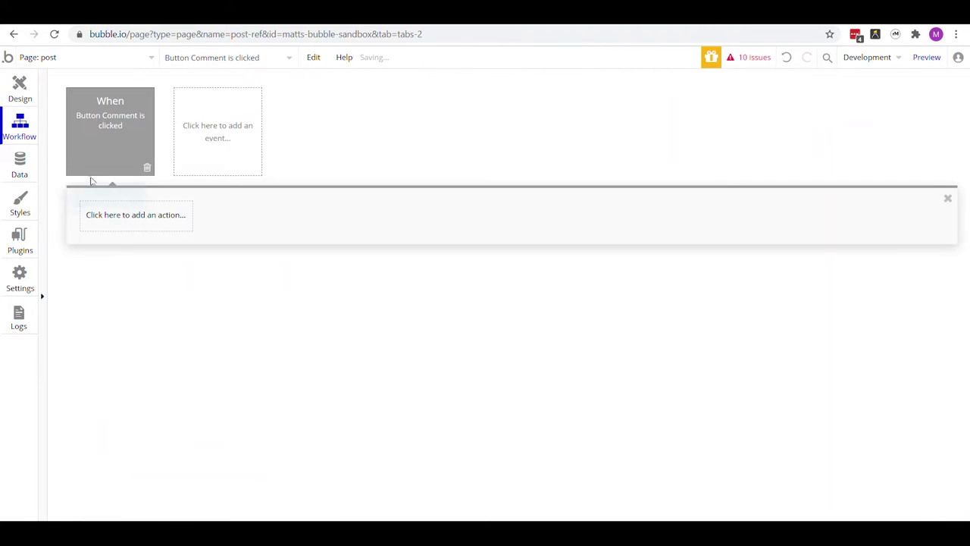
left_click(124, 218)
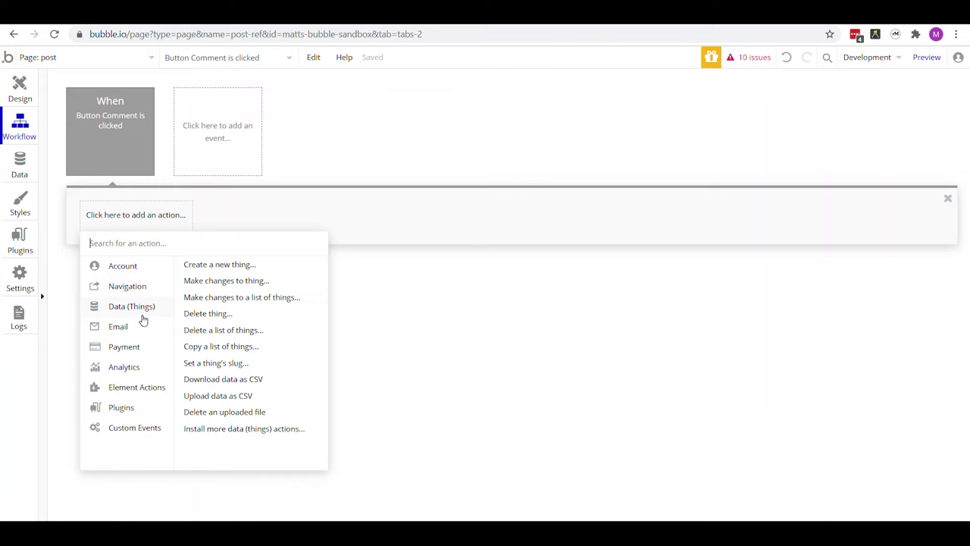
left_click(221, 267)
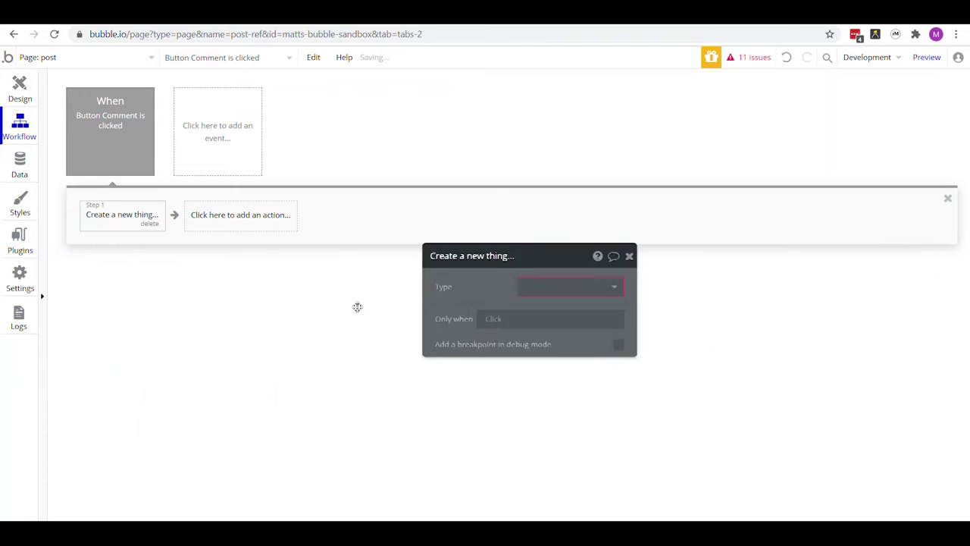
left_click(431, 284)
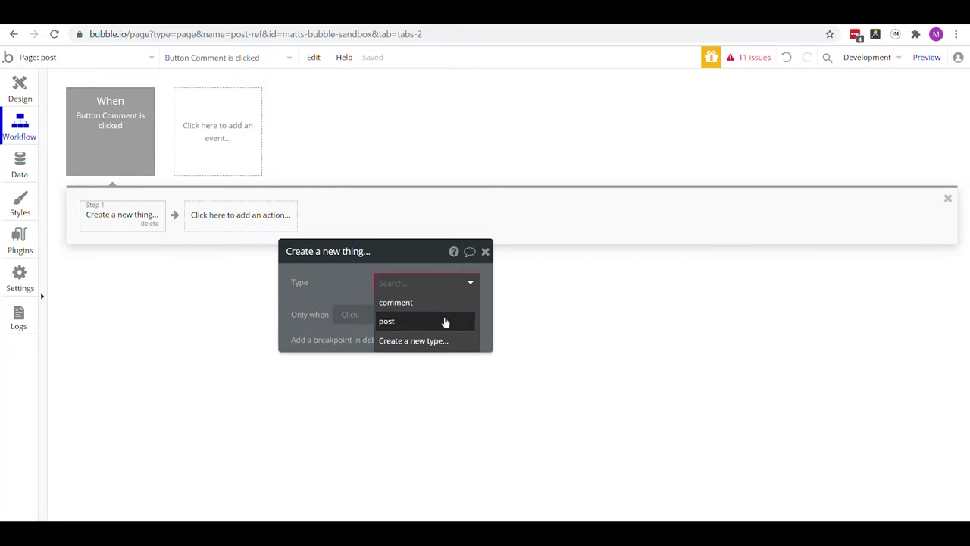
left_click(442, 308)
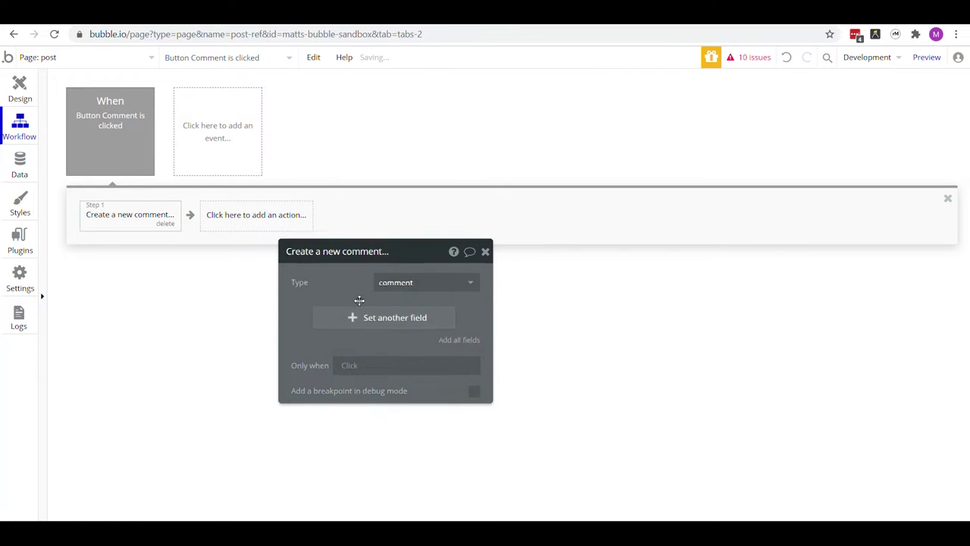
Step: Set the new comment's text field to Input comment's value, checking the comment type's fields in the database along the way
left_click(406, 235)
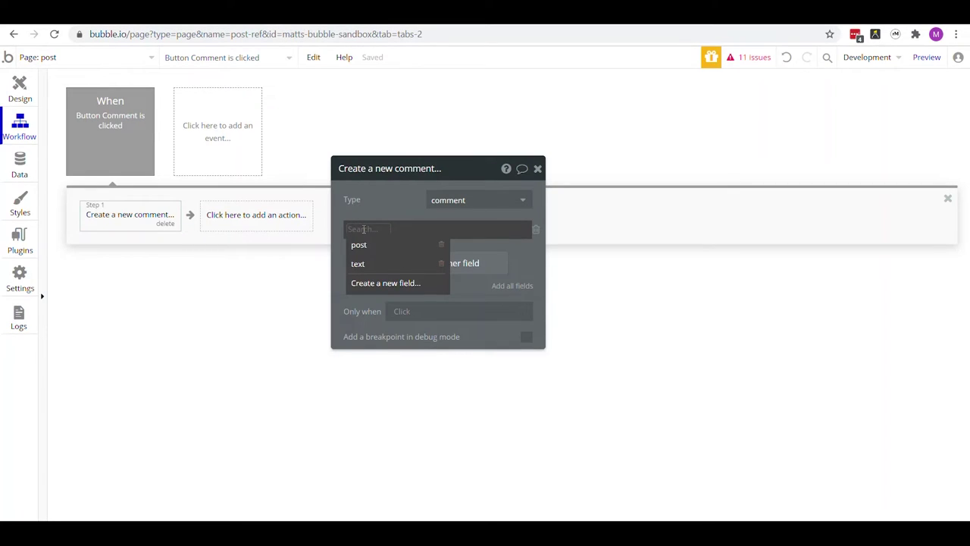
left_click(384, 271)
left_click(20, 173)
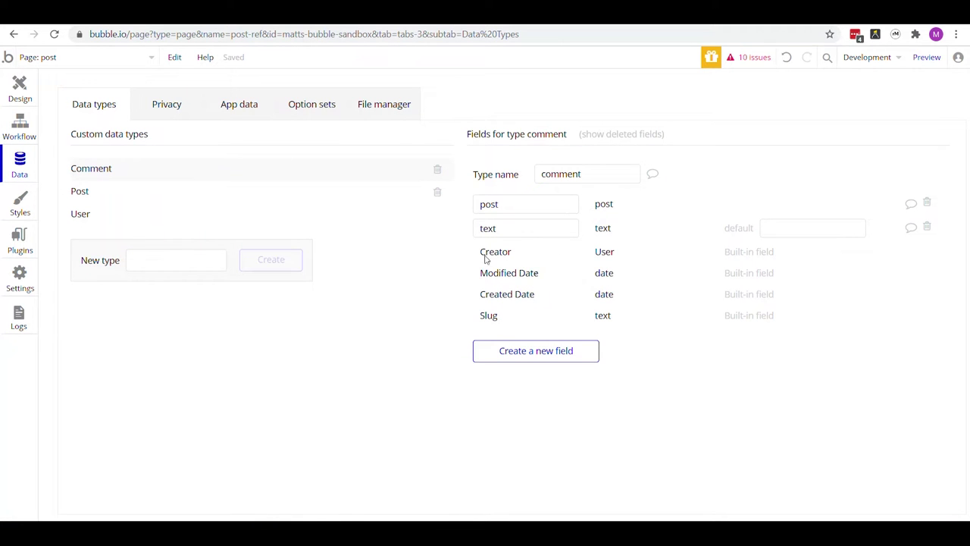
left_click(26, 129)
left_click(176, 222)
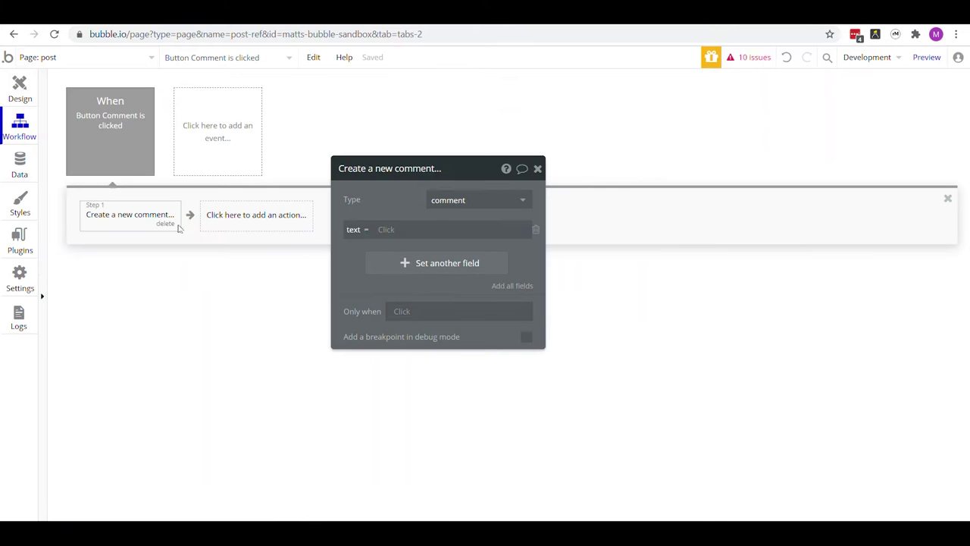
left_click(390, 229)
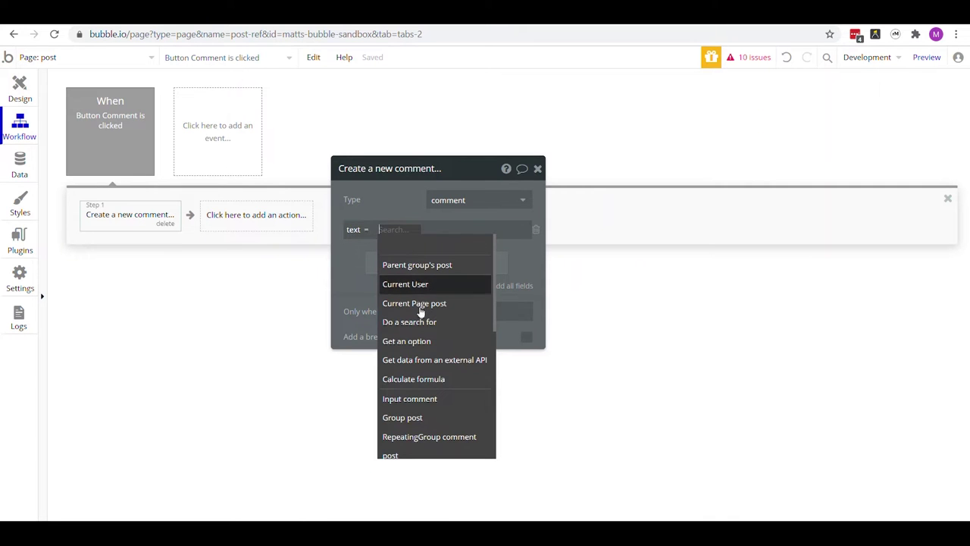
left_click(450, 399)
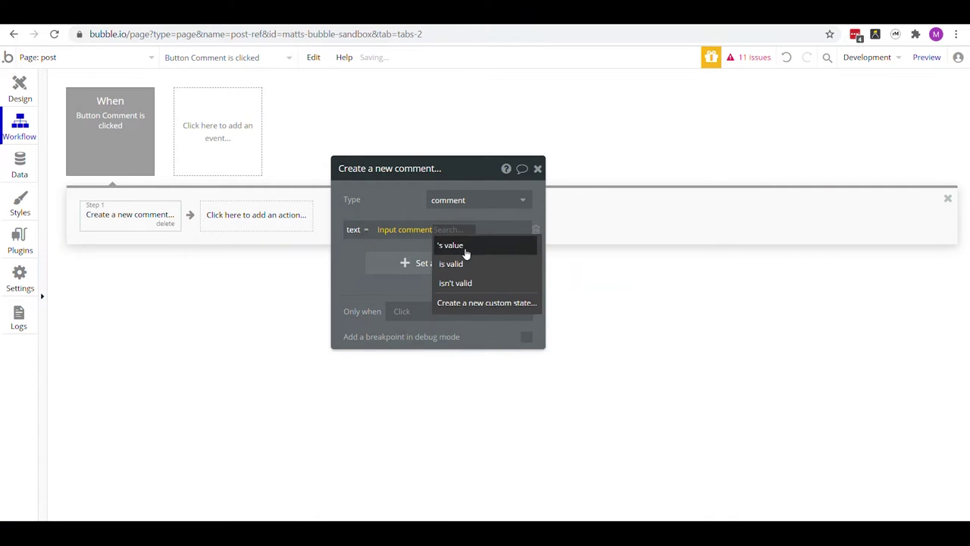
left_click(465, 247)
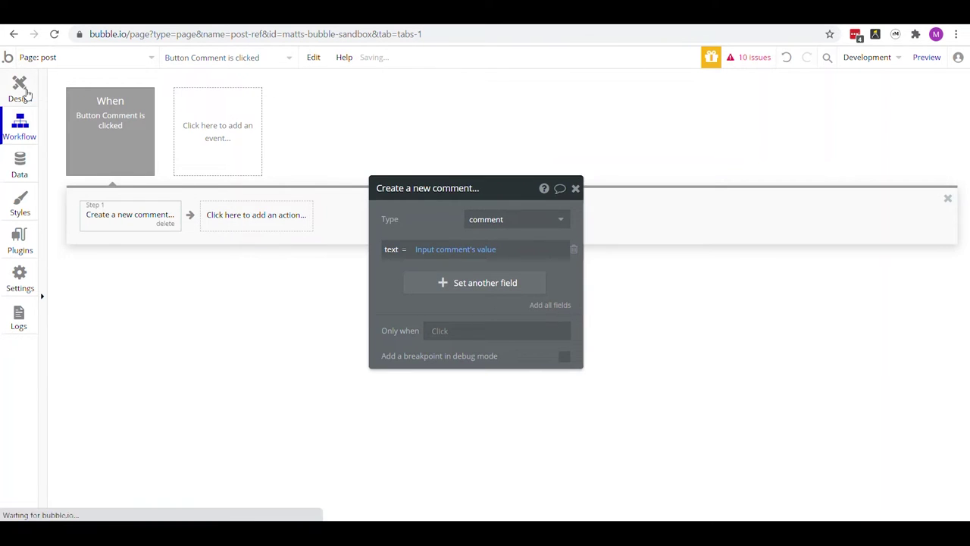
Step: Check the comment input on the page, and set the new comment's post field to Parent group's post in the workflow
left_click(26, 93)
left_click(450, 219)
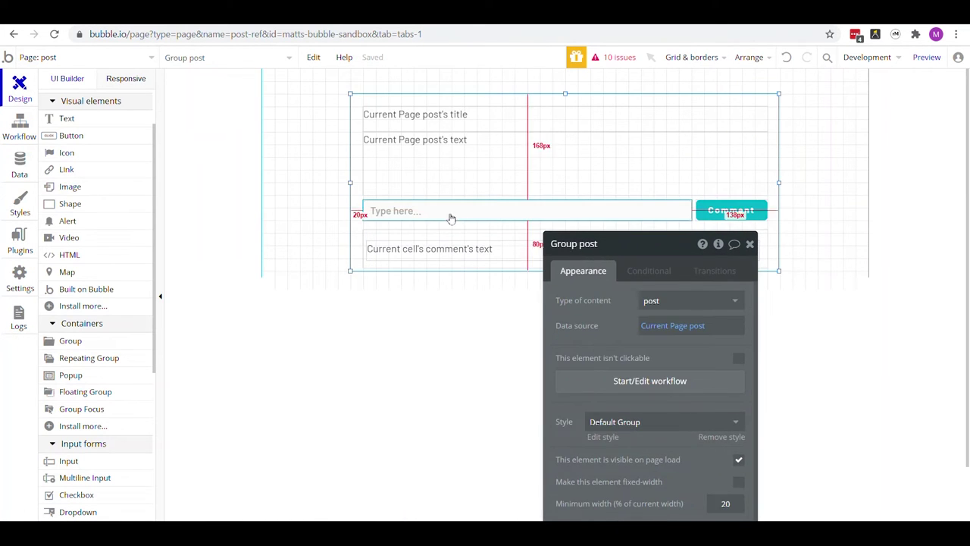
left_click(449, 216)
left_click(4, 133)
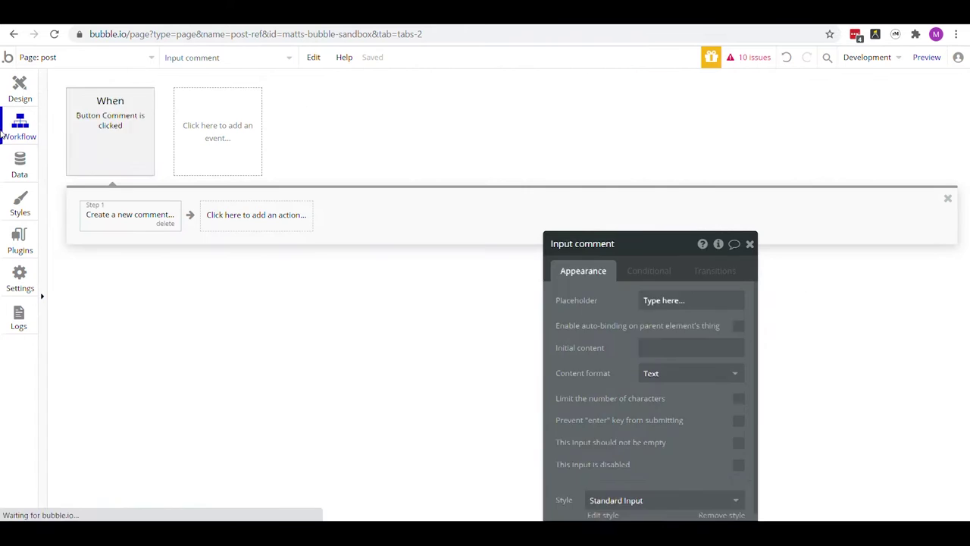
left_click_drag(580, 340, 402, 247)
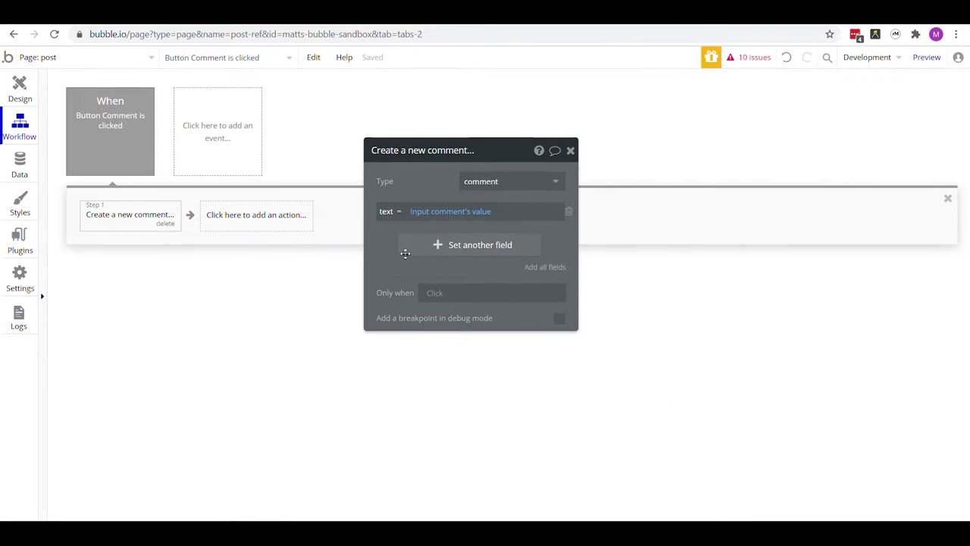
left_click(413, 245)
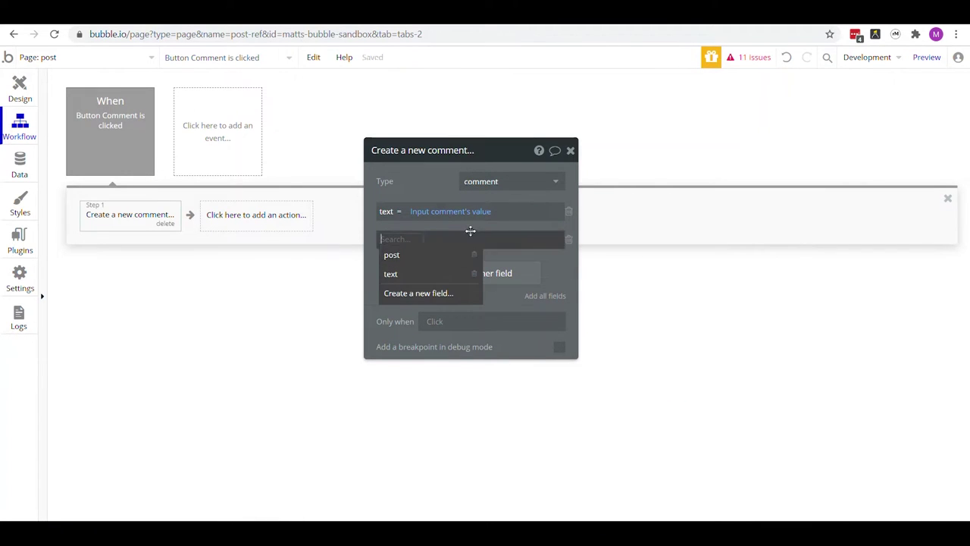
left_click(414, 255)
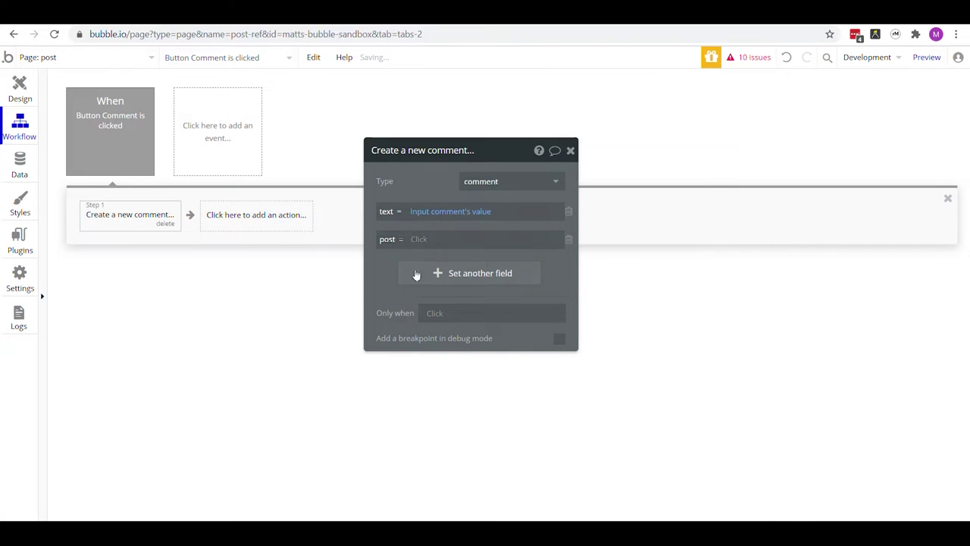
left_click(420, 241)
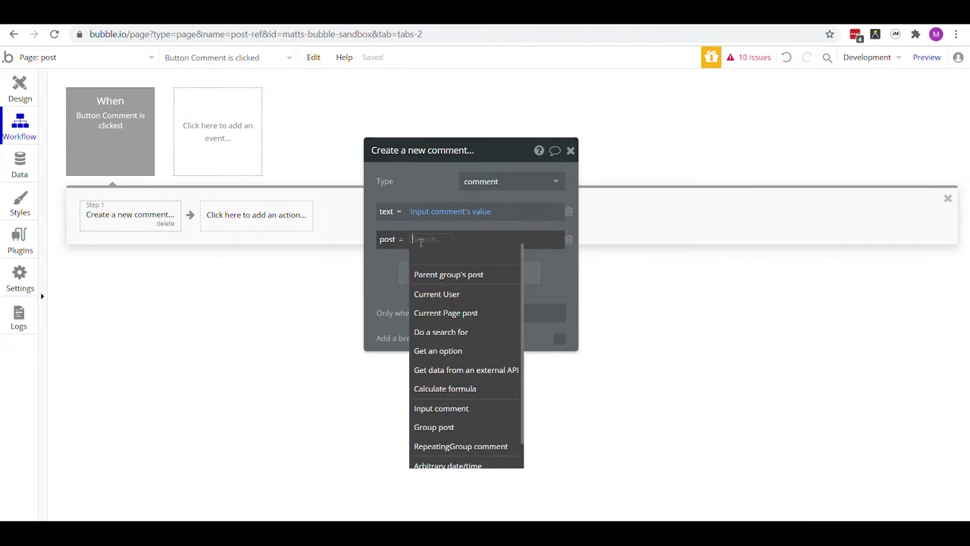
left_click(469, 283)
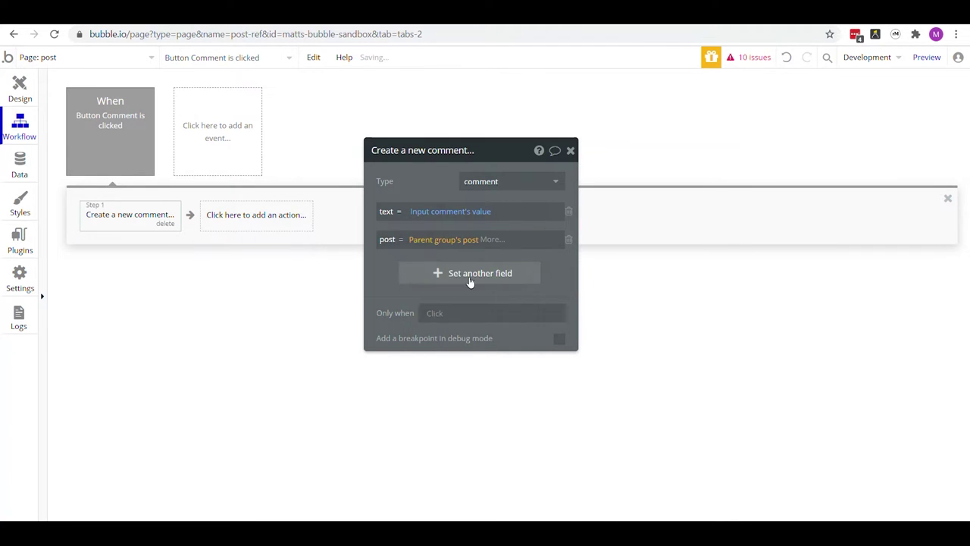
Step: Examine the Comment button's parent group in the elements tree, its content type and data source, and the workflow's post value
left_click(10, 96)
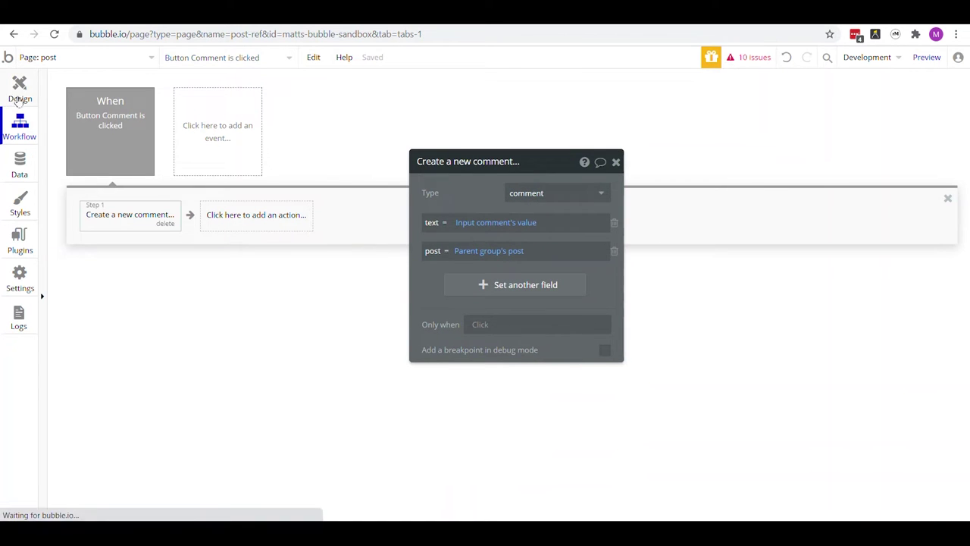
left_click(724, 212)
left_click_drag(435, 176, 557, 239)
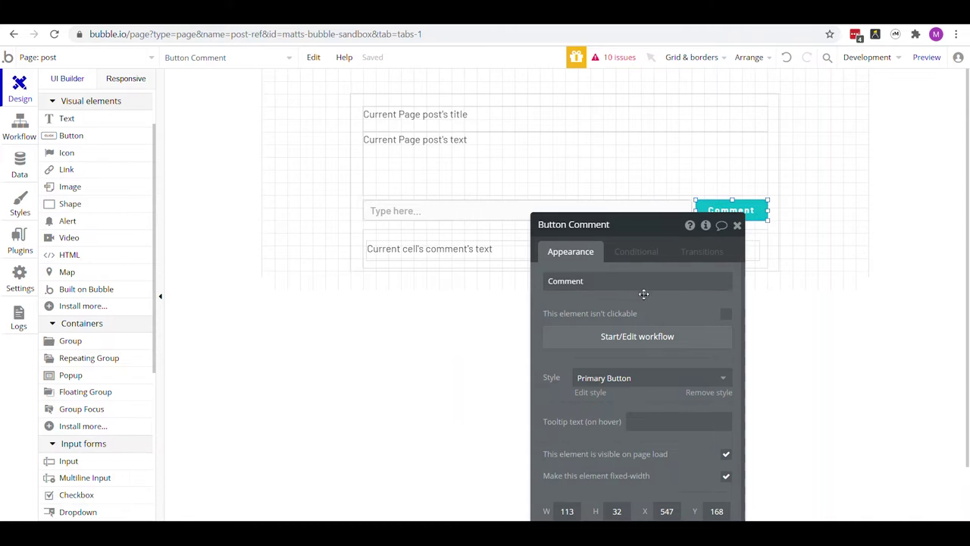
left_click_drag(643, 293, 788, 329)
right_click(705, 216)
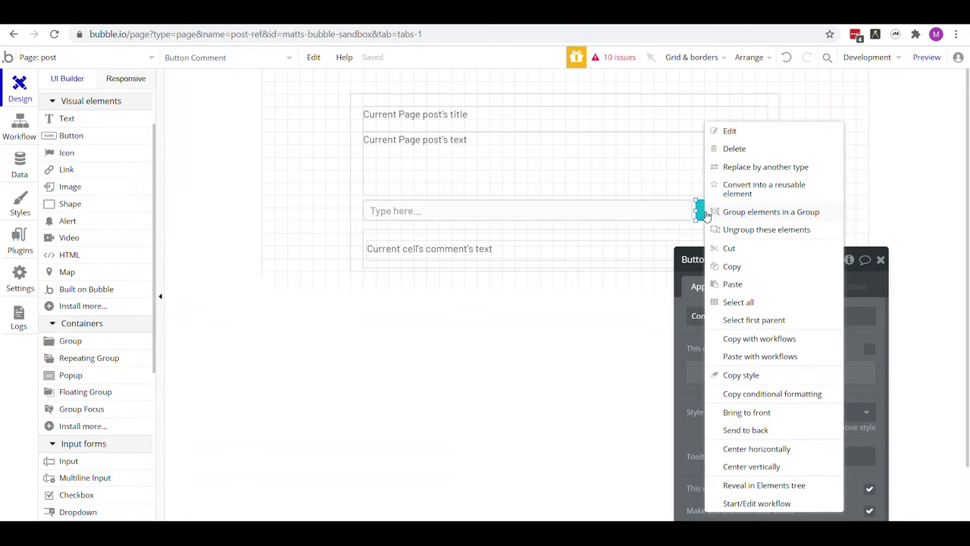
left_click(786, 486)
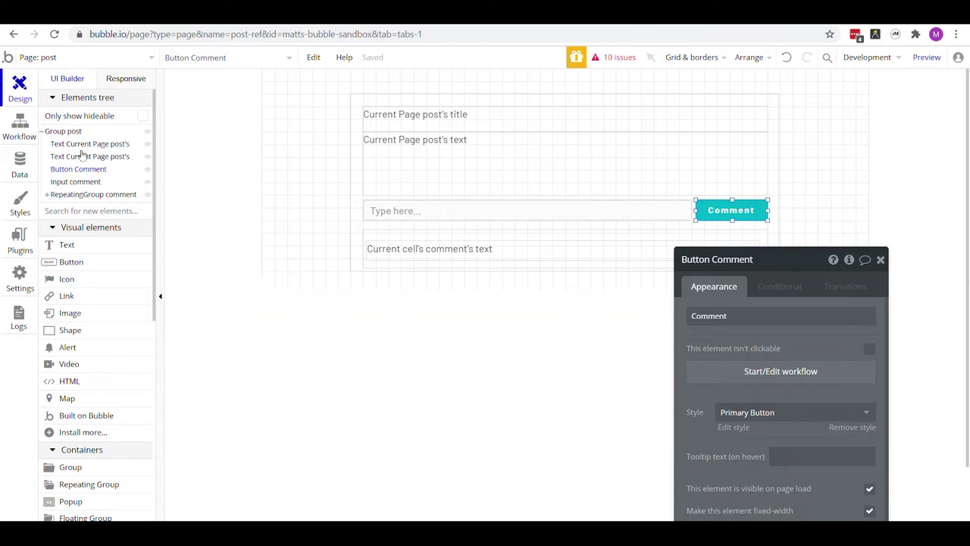
left_click(66, 130)
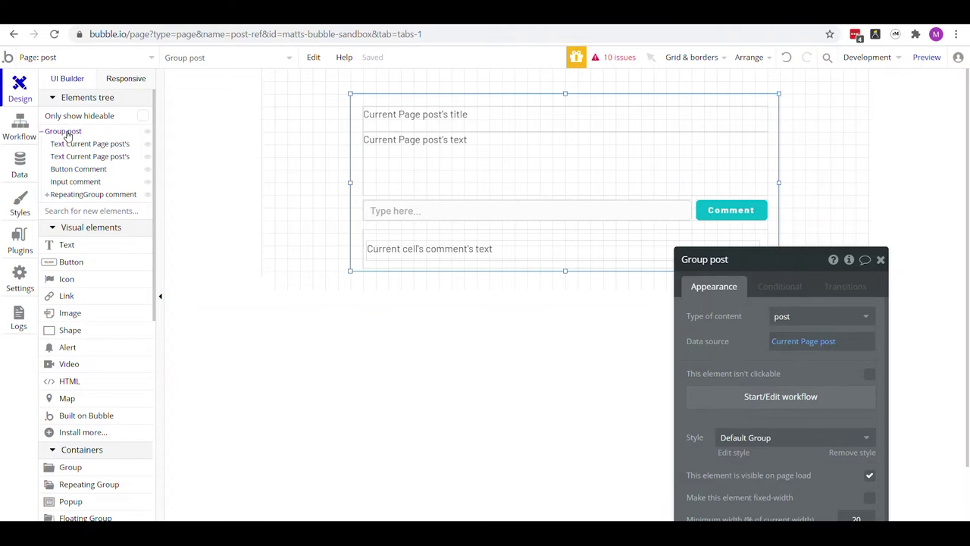
left_click_drag(765, 369, 671, 350)
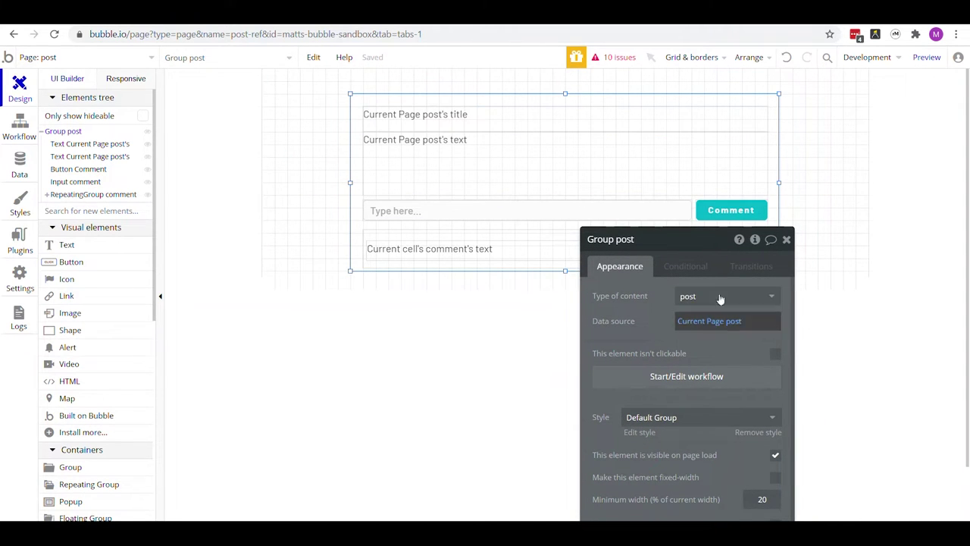
left_click(732, 214)
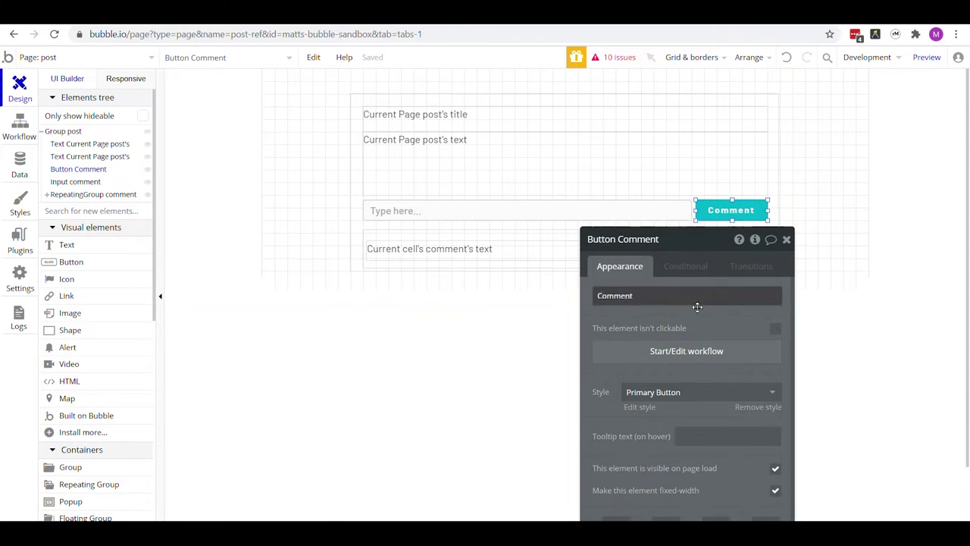
left_click(687, 354)
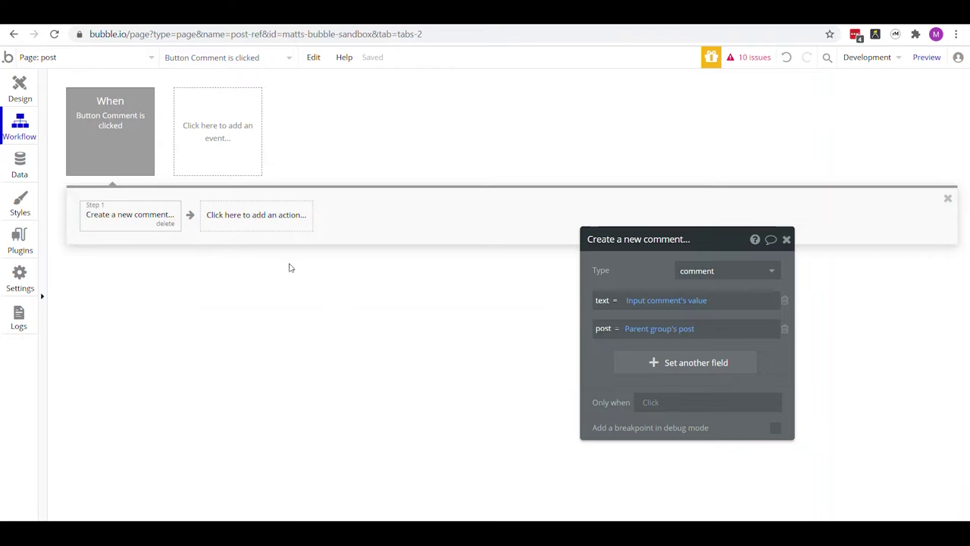
mouse_move(680, 327)
Step: Add a Reset relevant inputs action after the comment creation in the Comment button's workflow
left_click(239, 217)
mouse_move(265, 420)
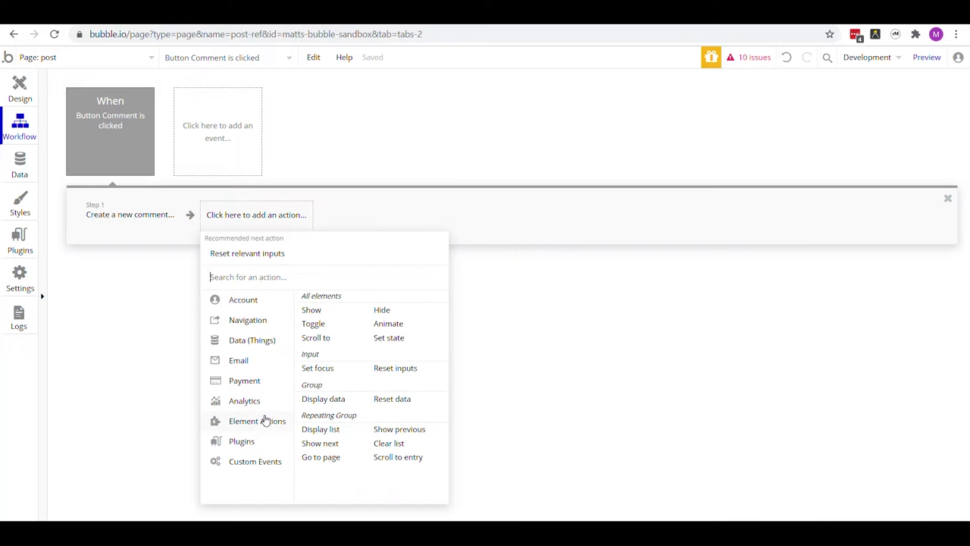
left_click(389, 369)
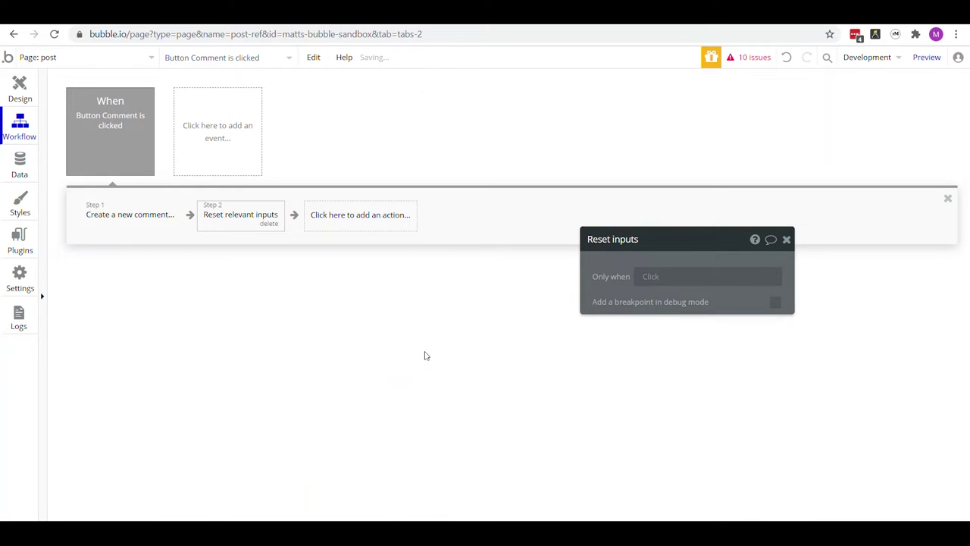
left_click_drag(618, 258, 358, 308)
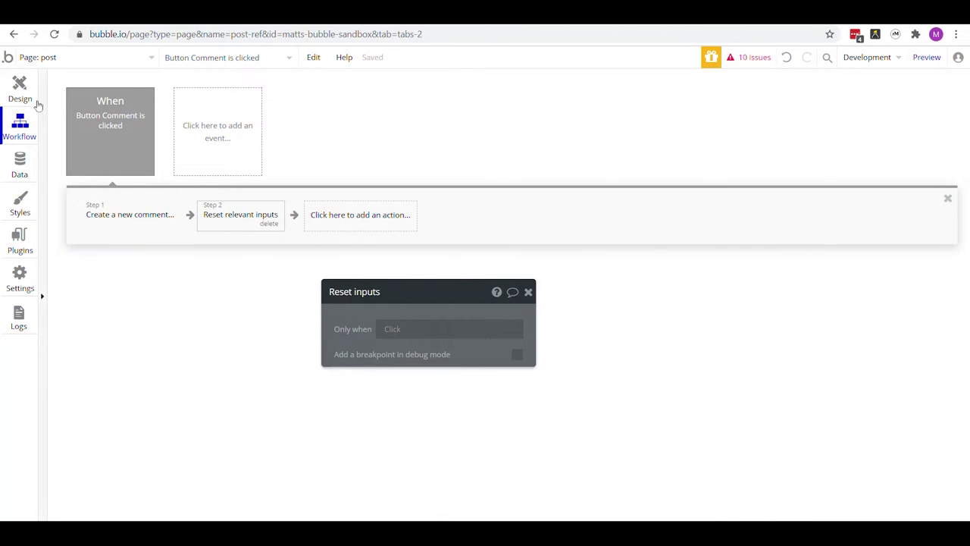
Step: Submit "Example comment" and "Another comment" on the previewed post page, and switch to the Reddit thread
left_click(28, 96)
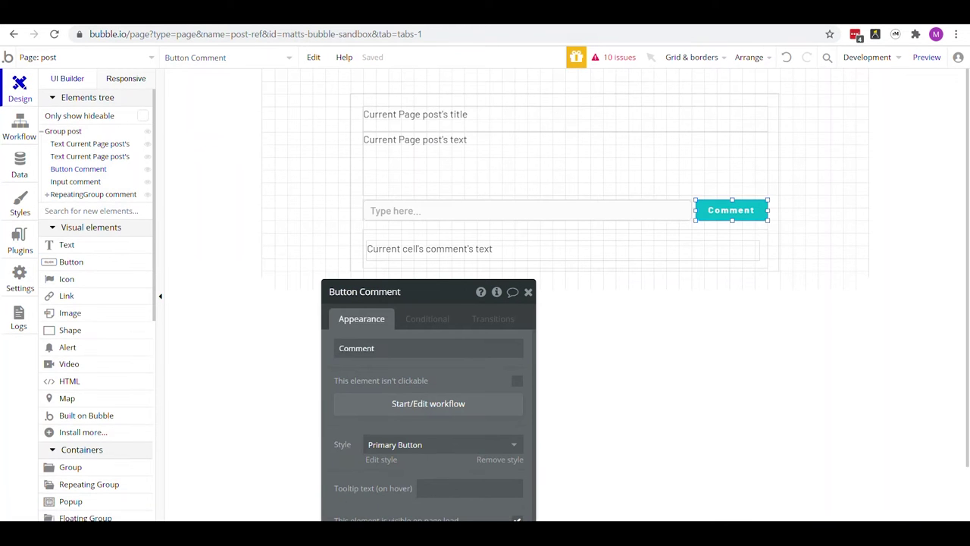
left_click(193, 12)
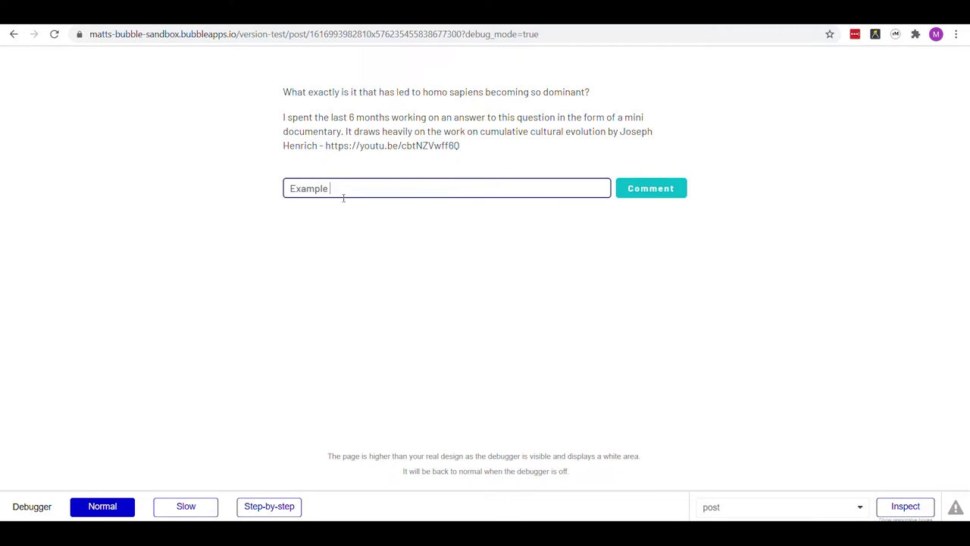
left_click(633, 193)
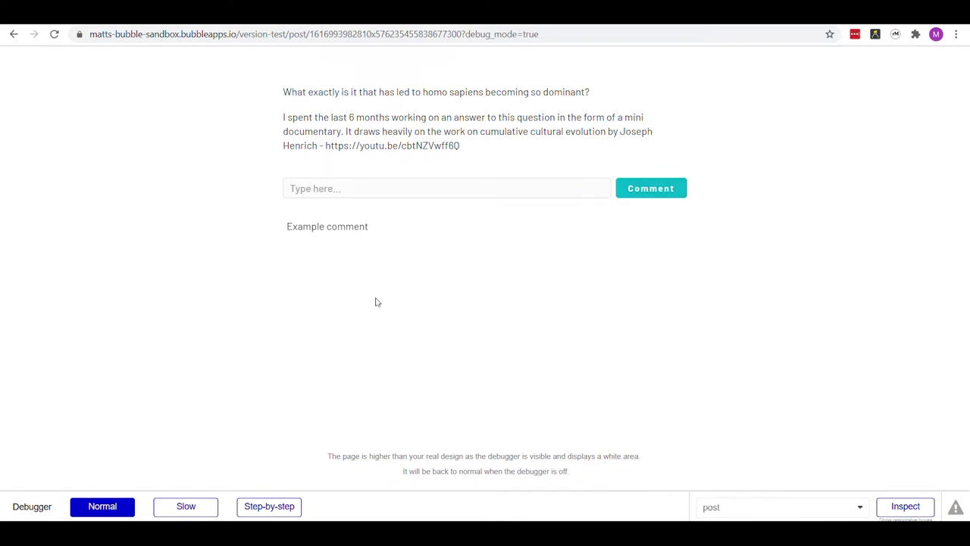
left_click(332, 189)
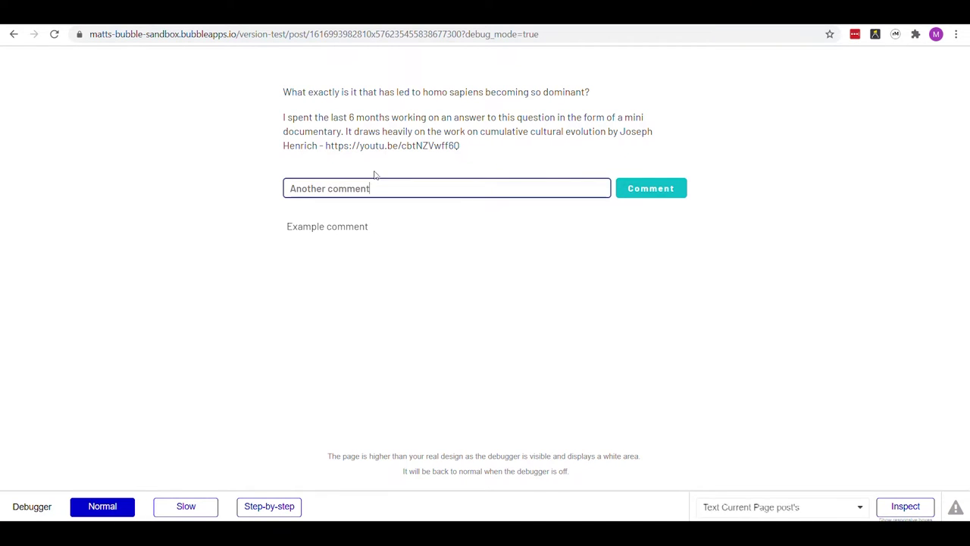
left_click(639, 188)
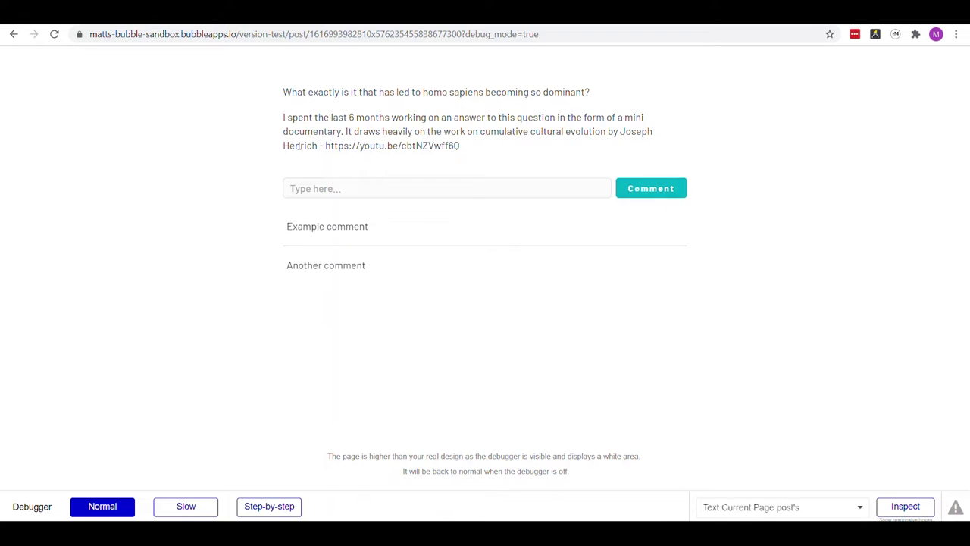
key("ctrl+Tab")
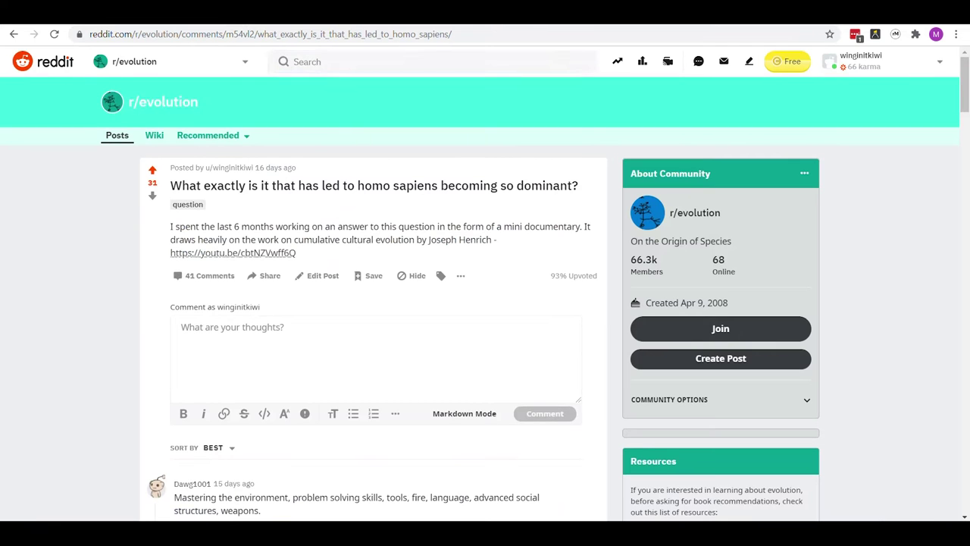
Step: Examine how the comments, nested replies and their relative dates are displayed in the Reddit thread
scroll(367, 350, "down", 1)
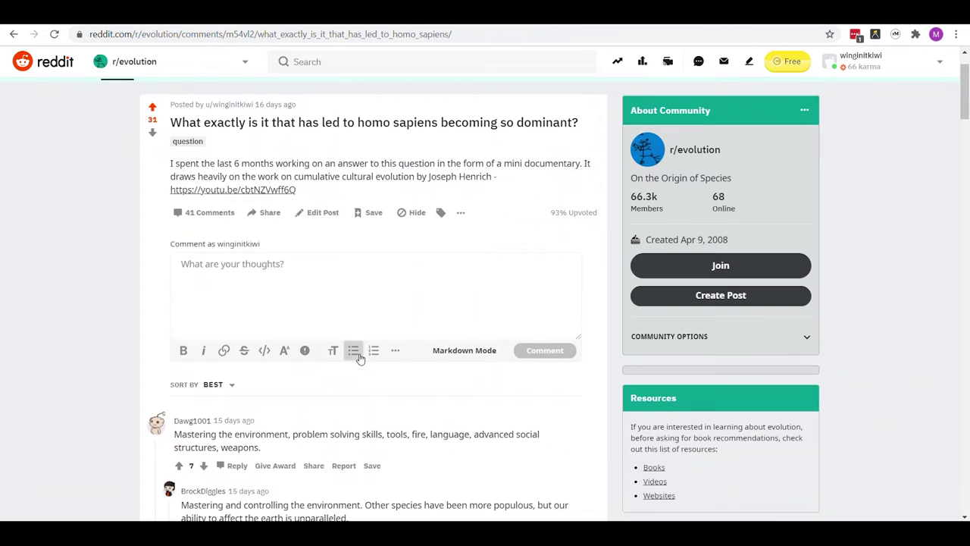
scroll(360, 359, "down", 4)
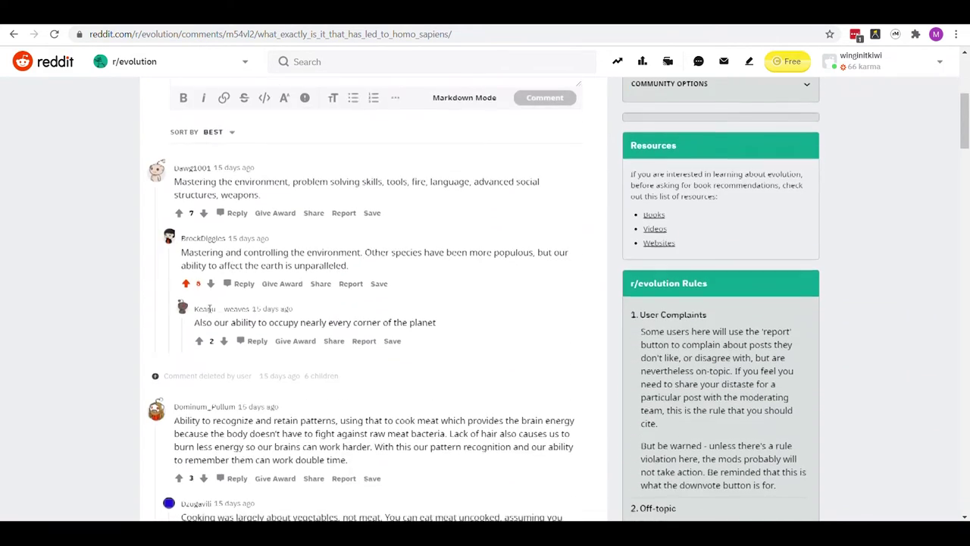
scroll(213, 303, "down", 8)
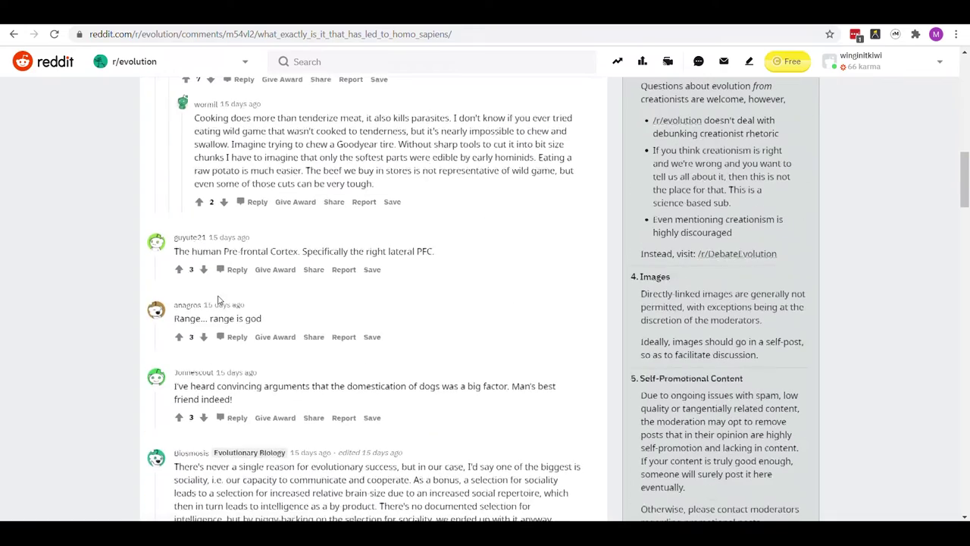
scroll(256, 321, "down", 10)
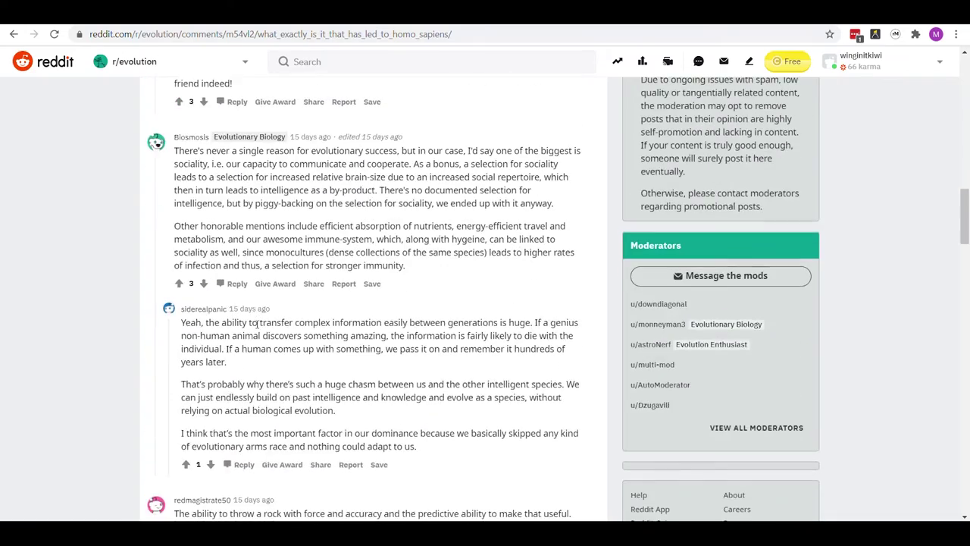
scroll(256, 251, "down", 5)
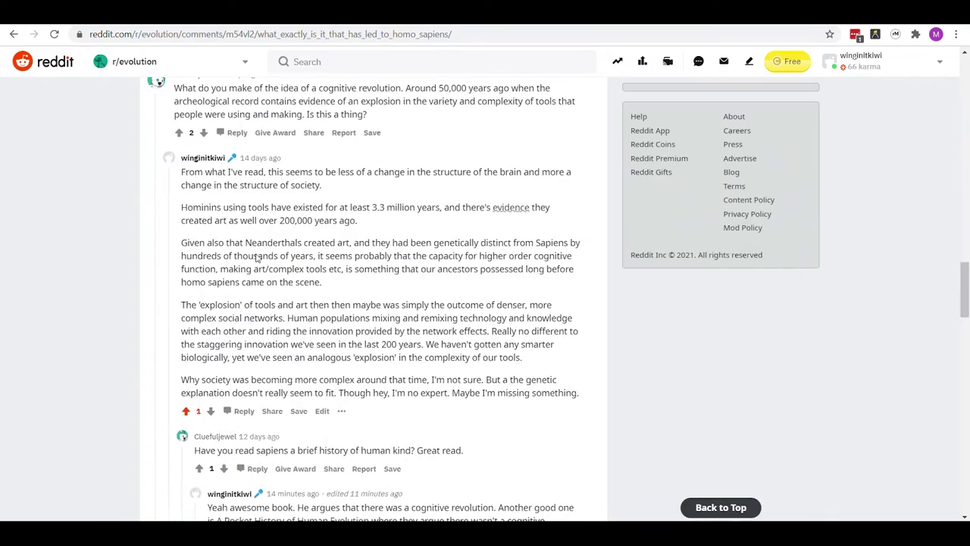
scroll(284, 256, "up", 16)
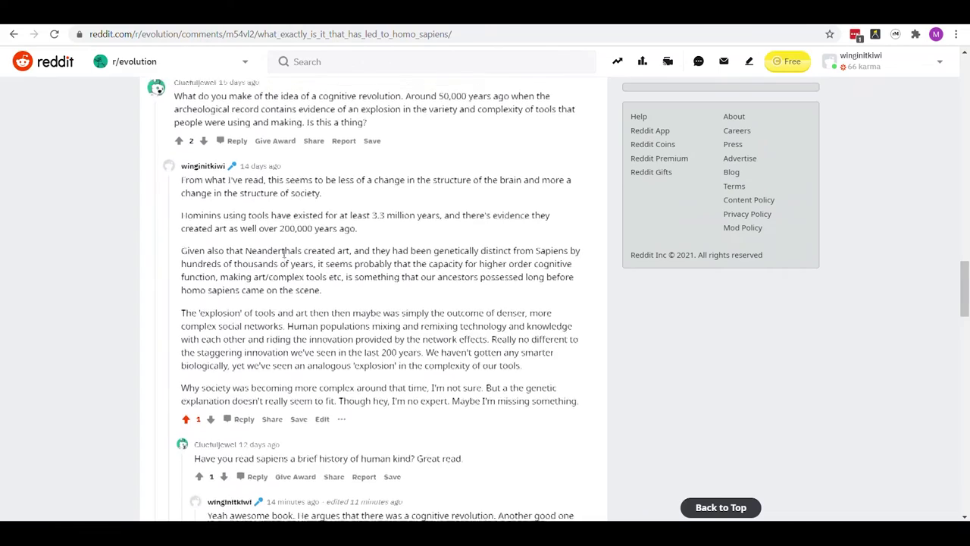
scroll(287, 257, "down", 6)
scroll(286, 256, "down", 6)
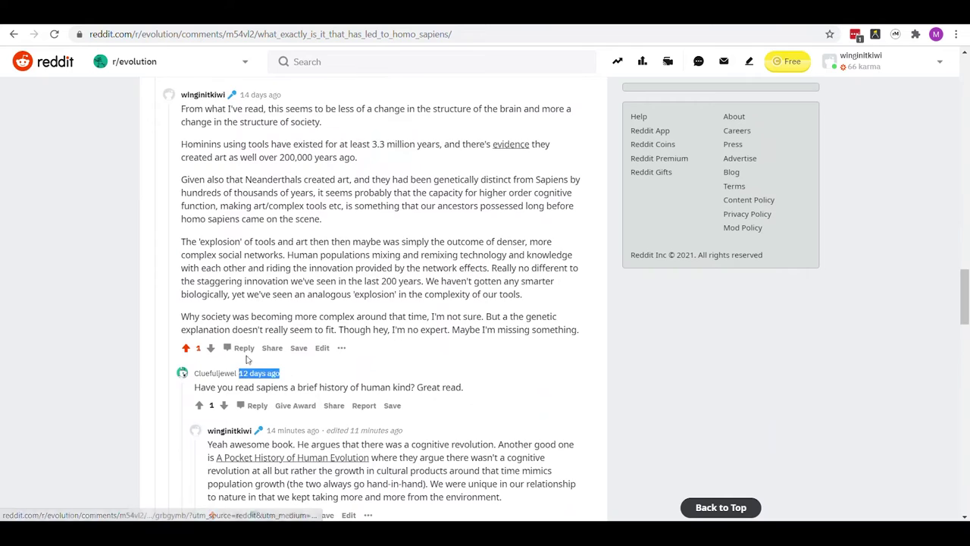
scroll(286, 376, "up", 5)
Step: Switch to the previewed post page and submit four placeholder comments: sffsddhhfg, fghfghfghfg, fghfghfgh and fhfghfghfg
left_click(393, 183)
type("s")
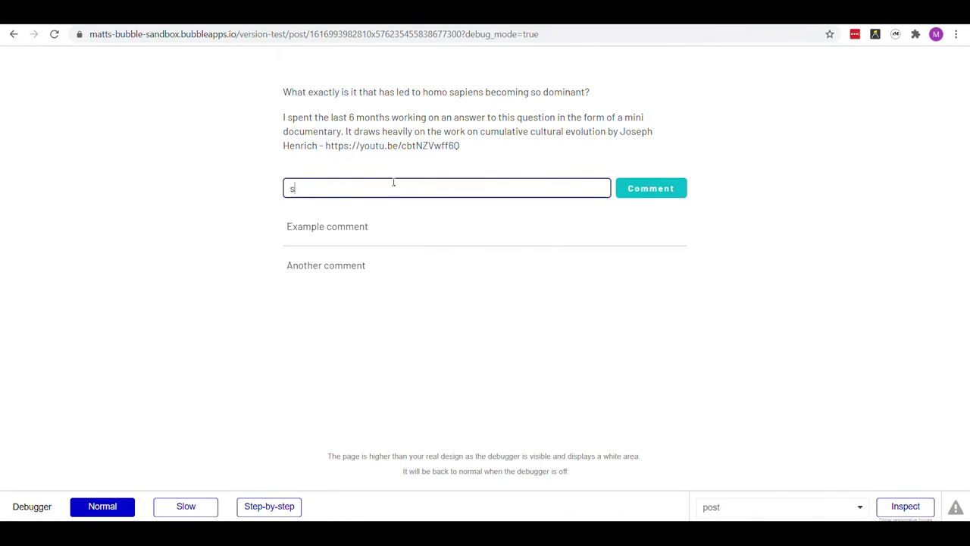
type("ffsddhhfg")
left_click(646, 190)
left_click(492, 191)
type("fghfghfghfg")
left_click(654, 190)
left_click(493, 183)
type("fghfghfgh")
left_click(651, 190)
left_click(516, 182)
type("fhfghfghfg")
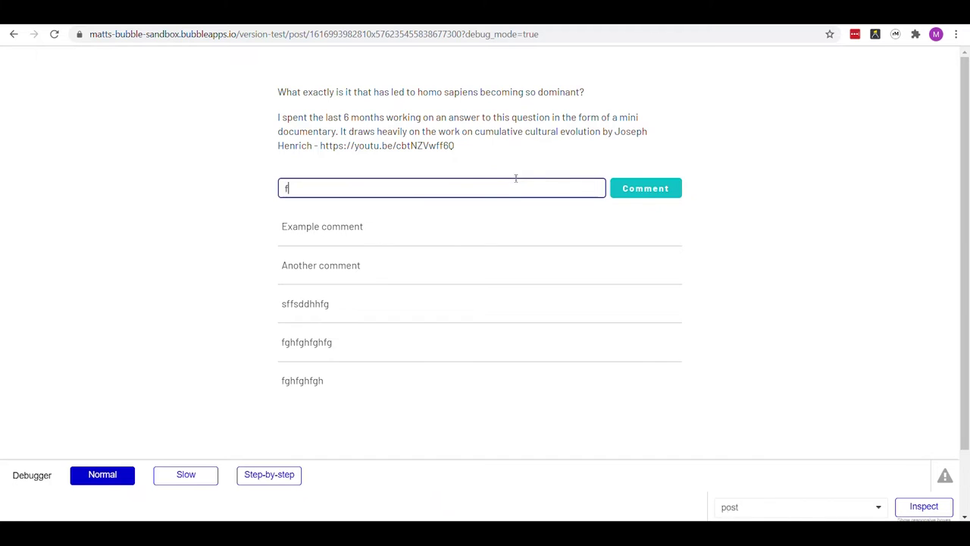
left_click(656, 193)
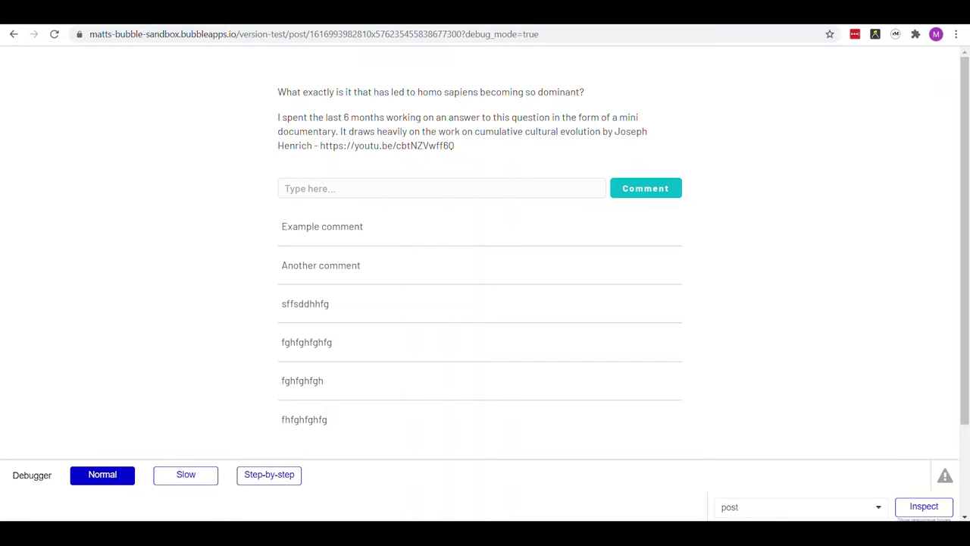
Step: Switch to the Bubble editor, search the plugins for "relative", install a Relative Time plugin and return to the page design
left_click(84, 12)
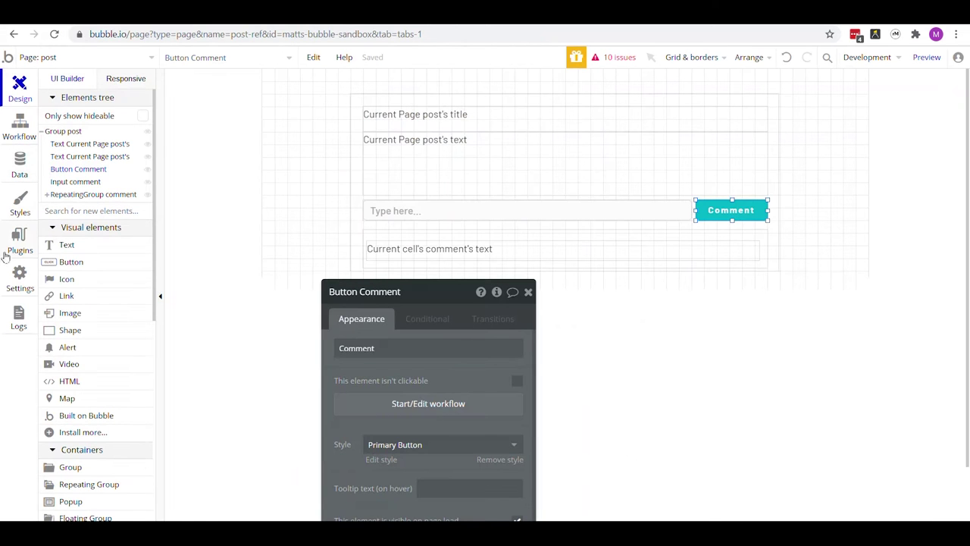
left_click(13, 251)
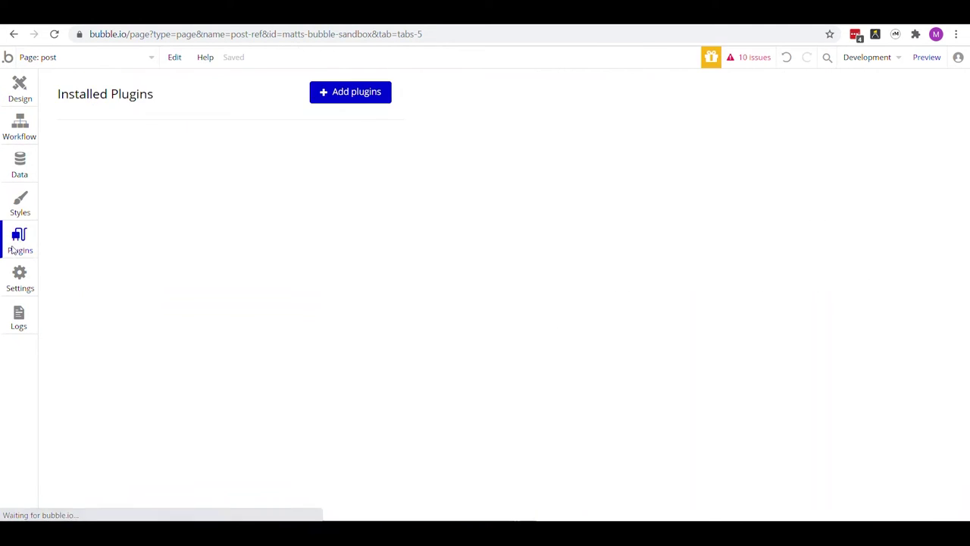
left_click(334, 91)
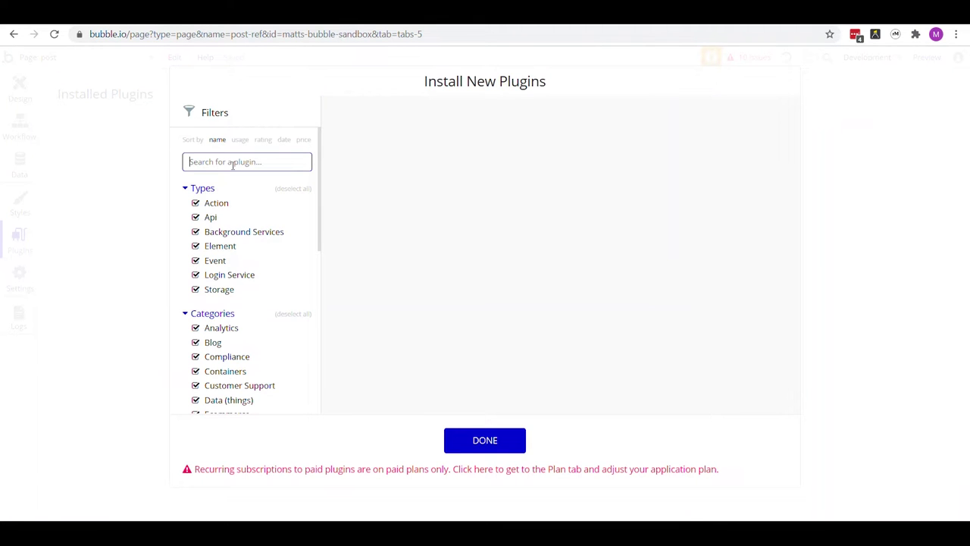
type("relative")
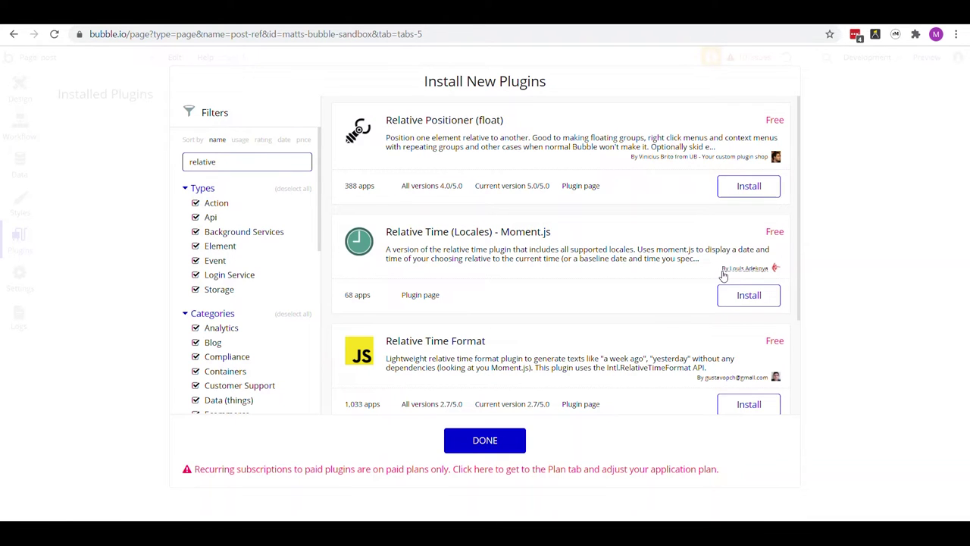
left_click(12, 93)
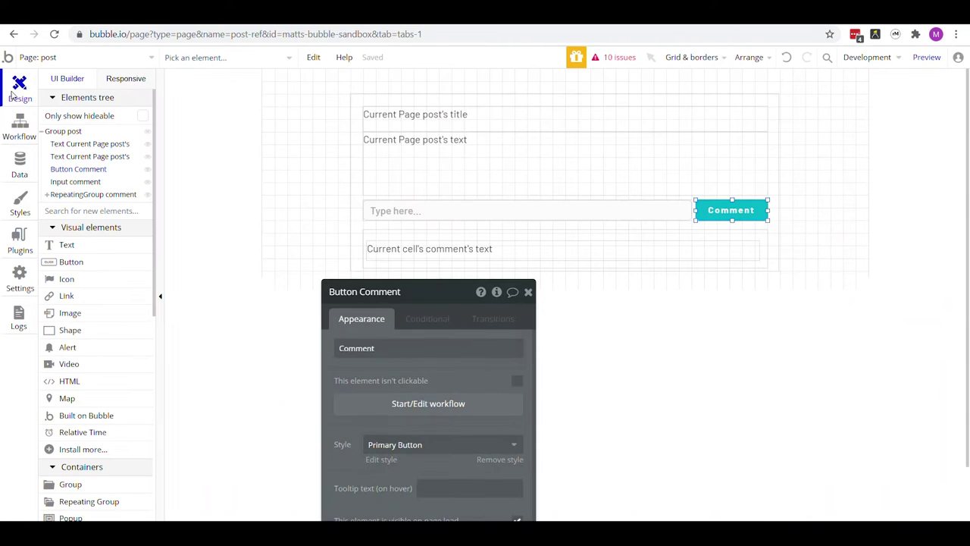
Step: Place a Relative Time element about 16 by 22 px in the post group below the comment input, and check the issues list
left_click(114, 438)
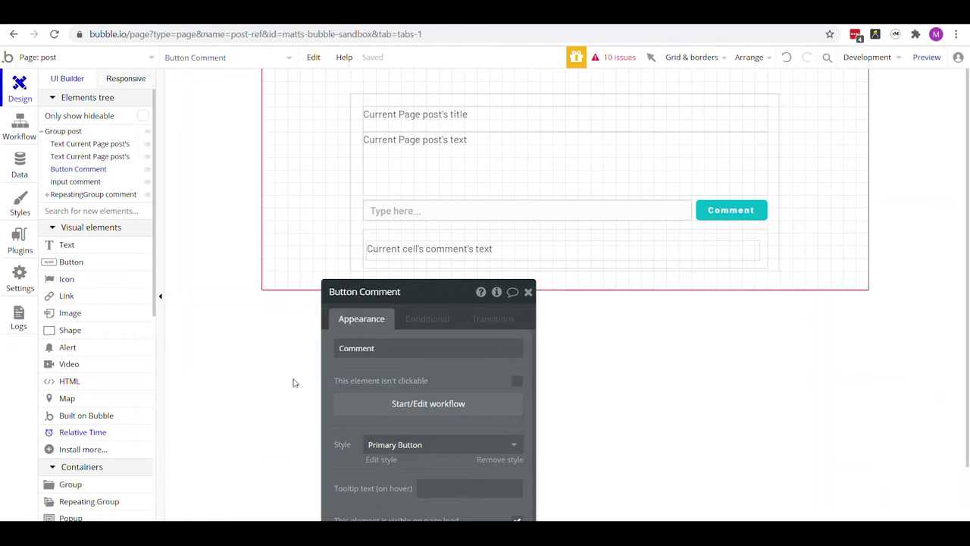
left_click_drag(362, 227, 362, 229)
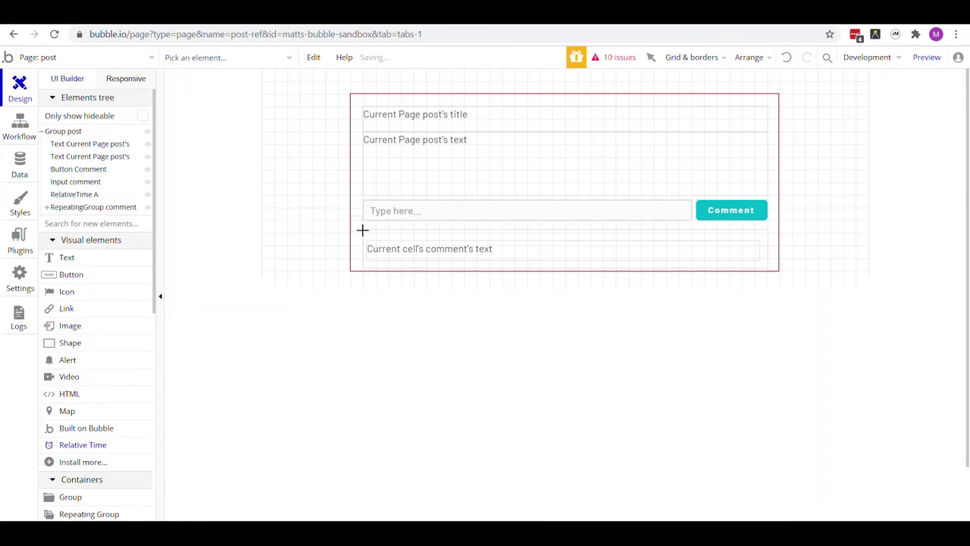
left_click(616, 58)
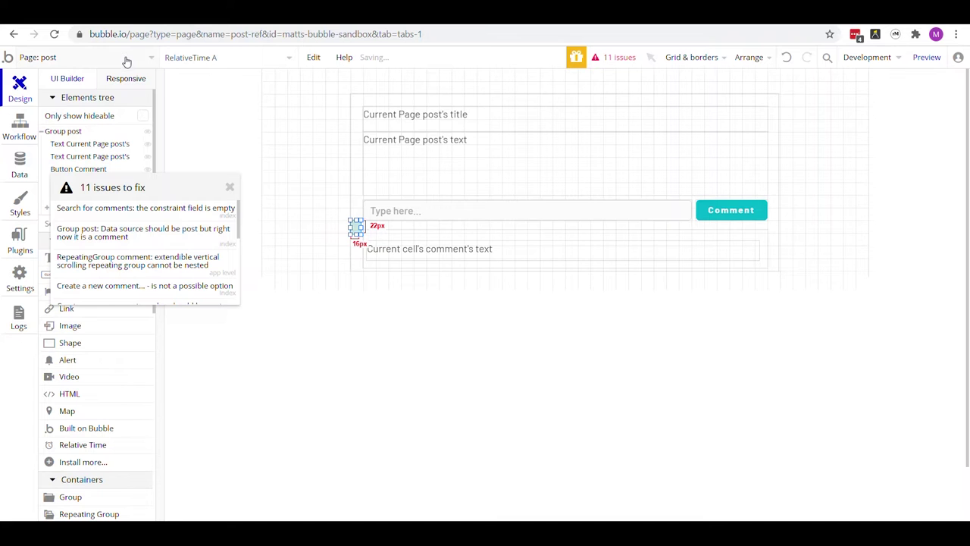
left_click(230, 188)
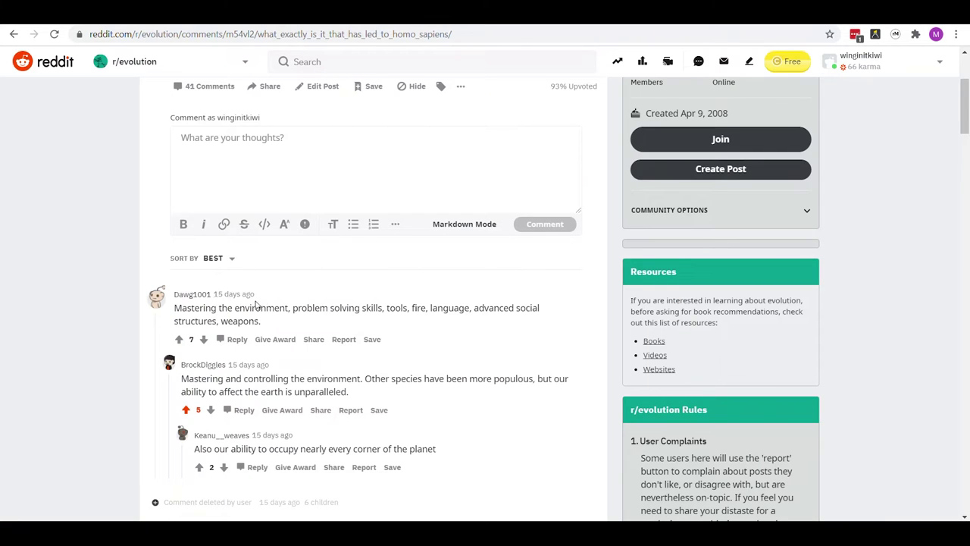
Step: Examine the relative dates beside the commenters' usernames in the Reddit thread
left_click_drag(266, 307, 215, 295)
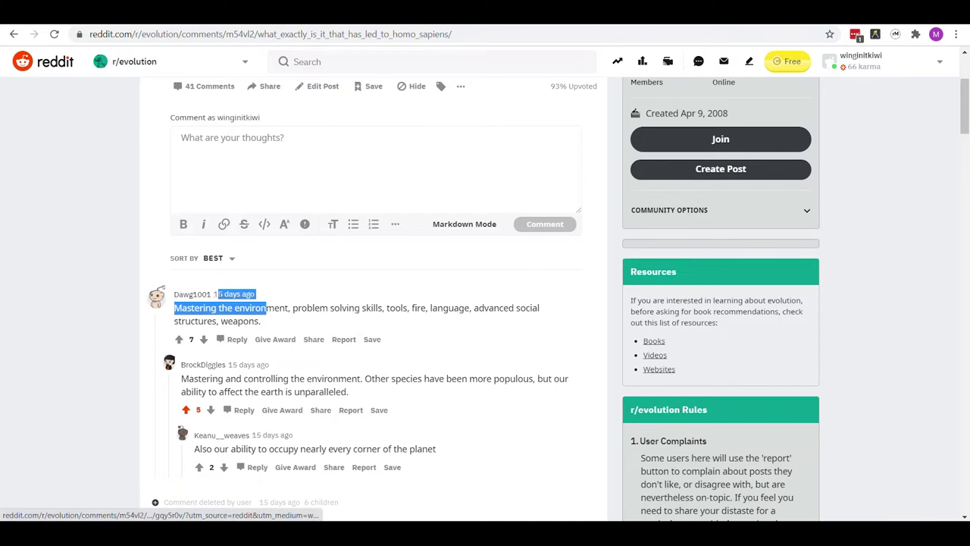
left_click(319, 366)
scroll(318, 362, "down", 3)
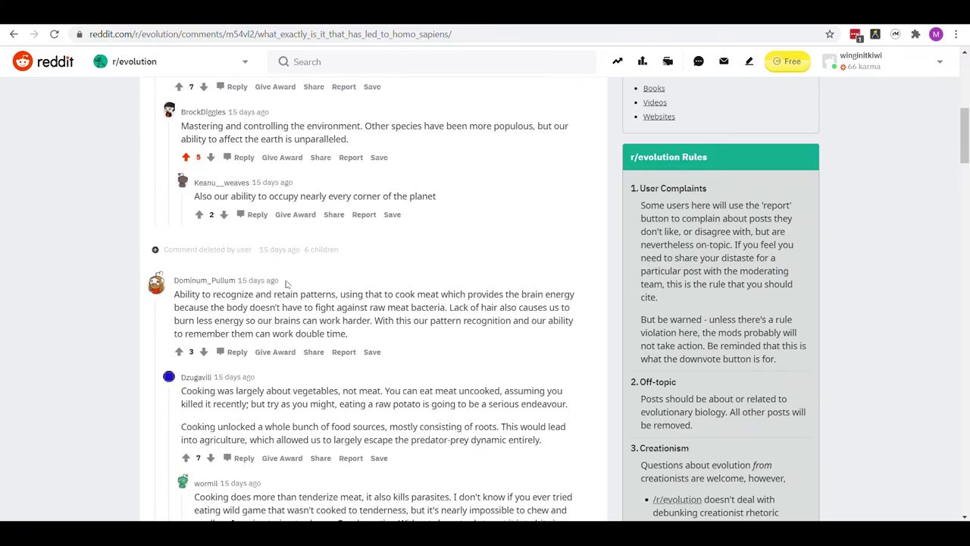
scroll(287, 284, "down", 8)
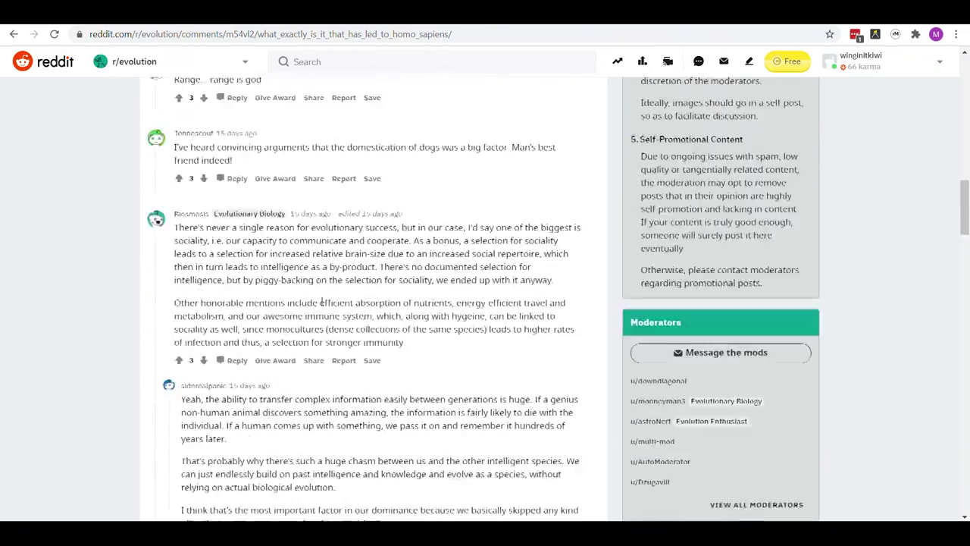
scroll(310, 288, "up", 5)
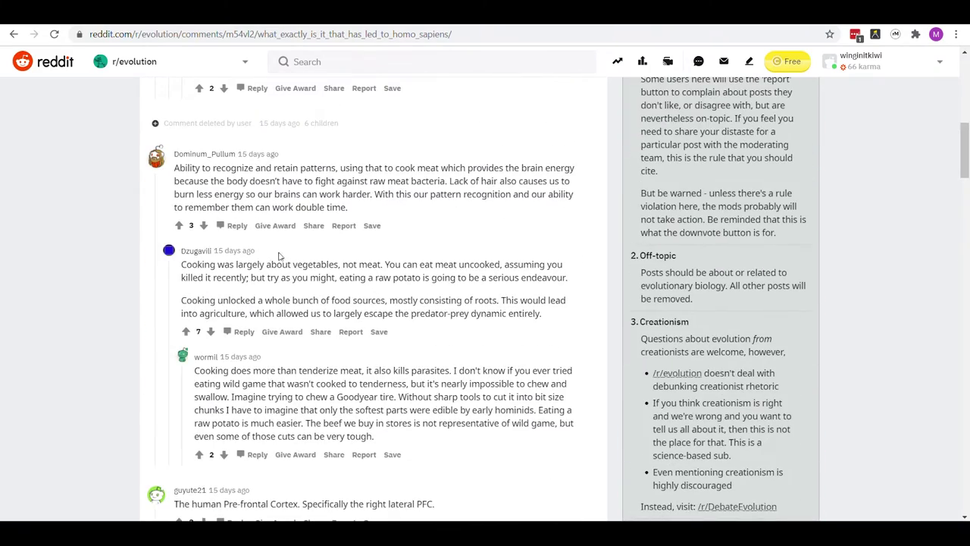
left_click_drag(279, 256, 215, 251)
Step: Switch to the Bubble editor and set the relative time element's date to Current date/time
key("ctrl+Tab")
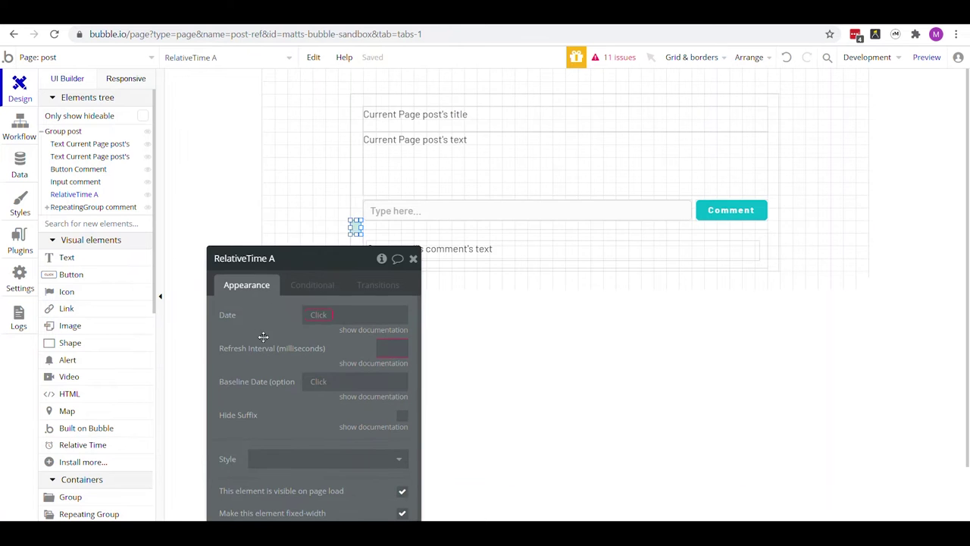
left_click(251, 222)
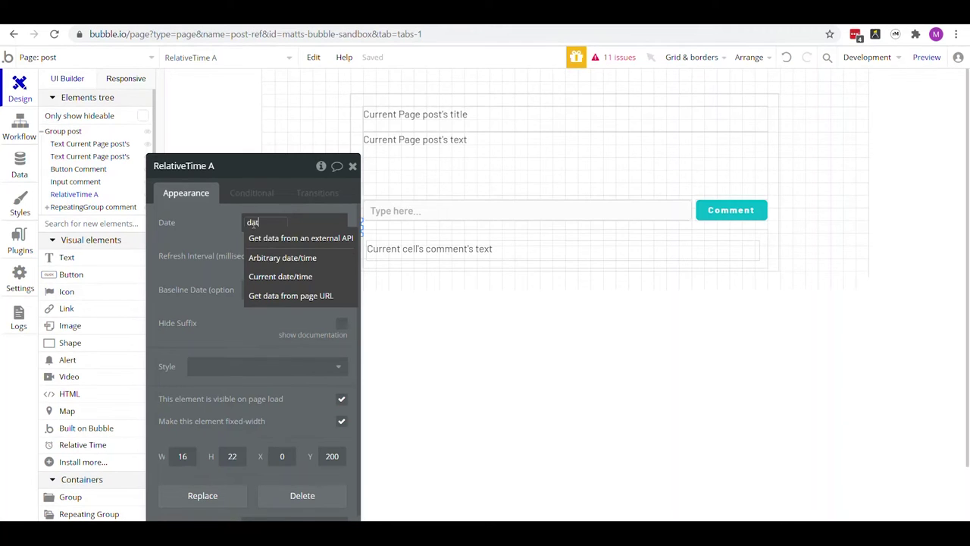
left_click(279, 276)
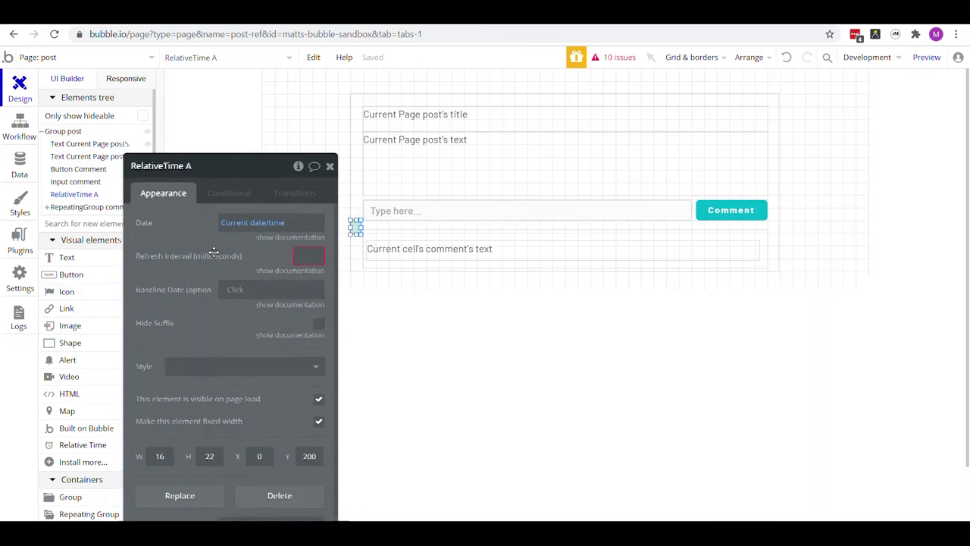
Step: Narrow the comment text in the repeating group's cell, and place a smaller duplicate of it at the cell's right end
left_click(538, 253)
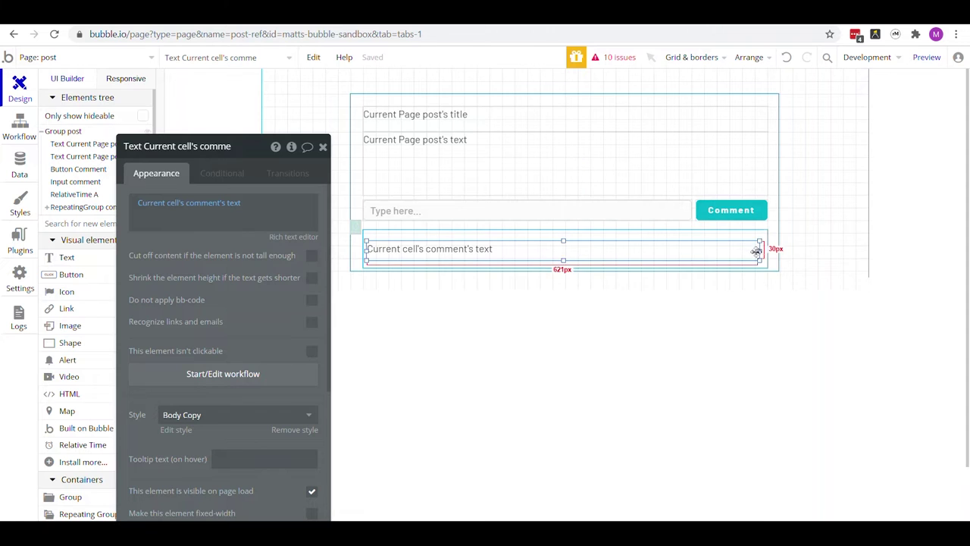
left_click_drag(758, 250, 709, 255)
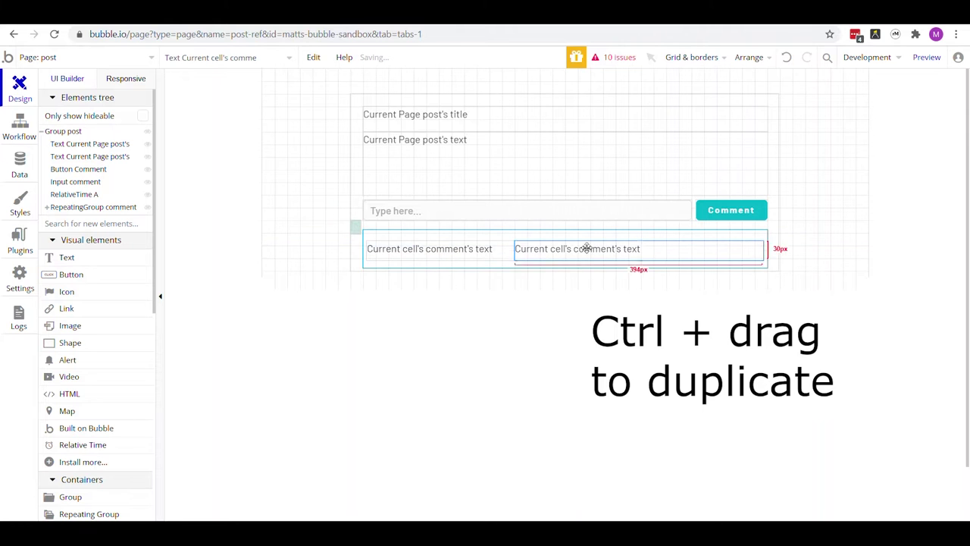
left_click_drag(514, 250, 690, 250)
Step: Set the duplicated comment text's style to Body Small
left_click(610, 250)
double_click(709, 247)
left_click(227, 320)
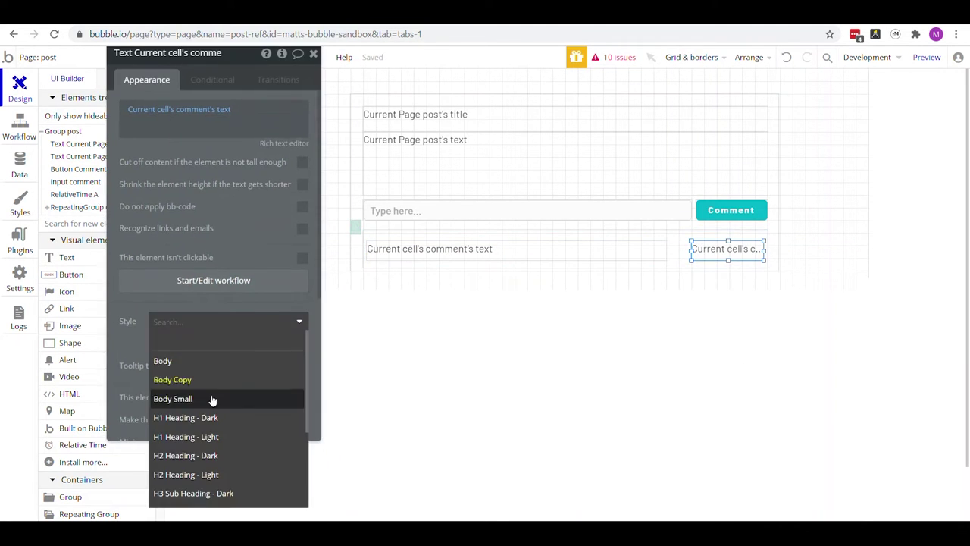
left_click(213, 396)
Step: Move the relative time element into the repeating group's cell, over the comment text
left_click_drag(728, 247, 406, 248)
left_click(355, 227)
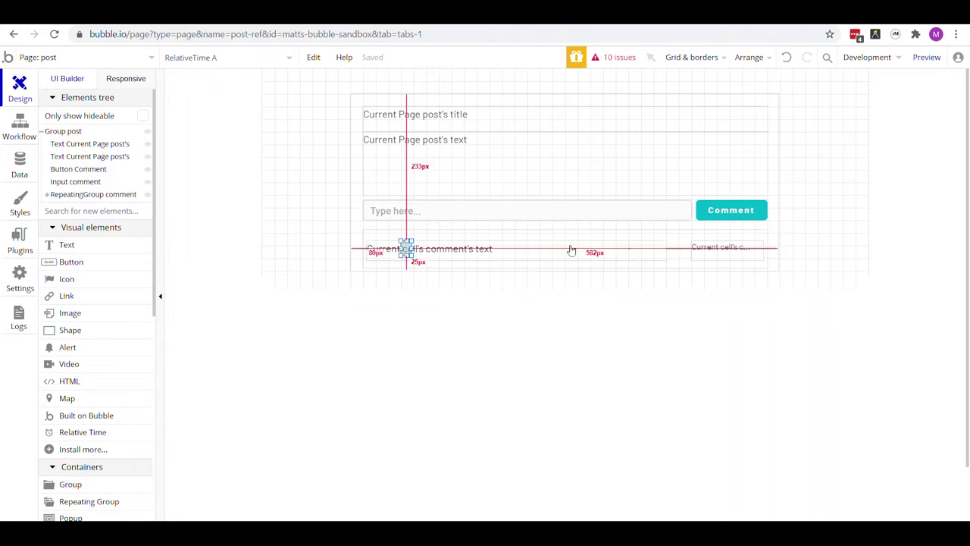
left_click(728, 253)
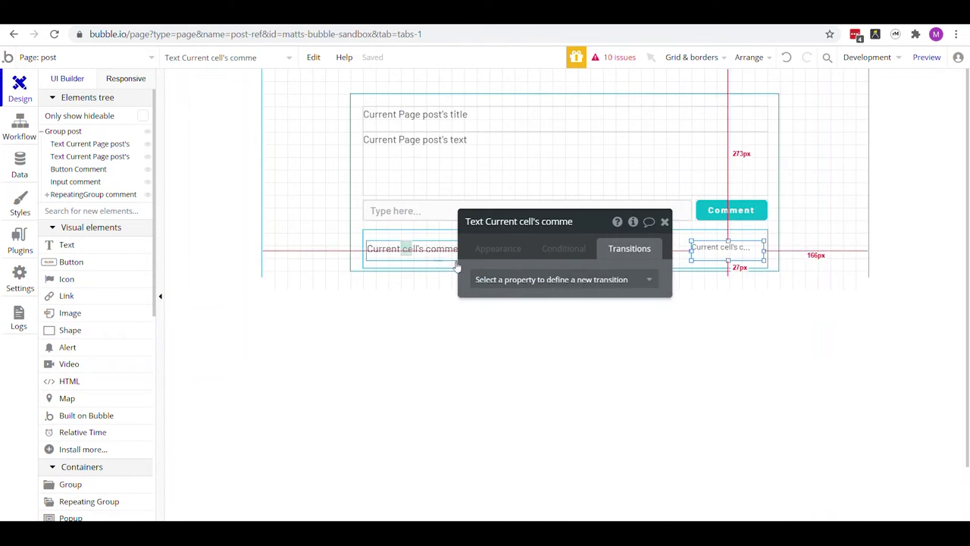
left_click(404, 250)
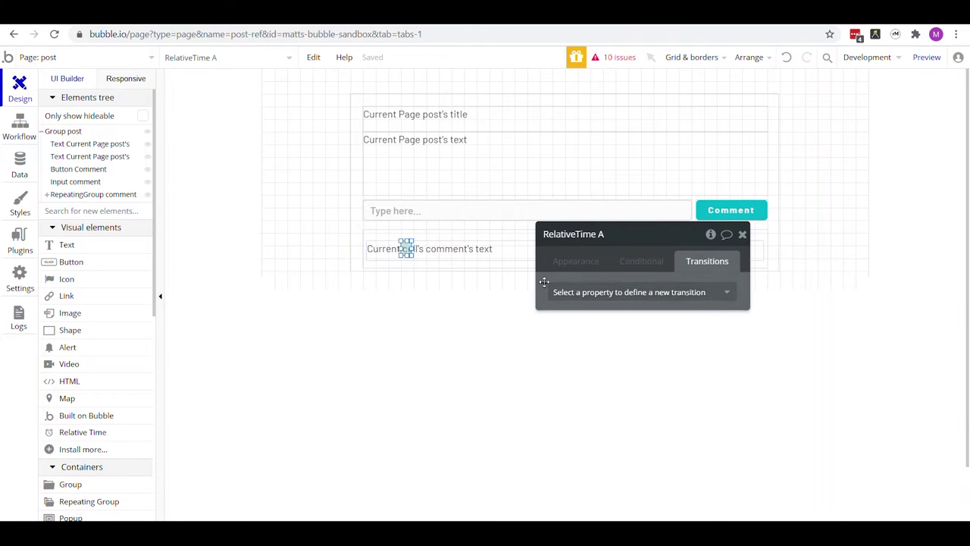
left_click_drag(576, 249, 514, 315)
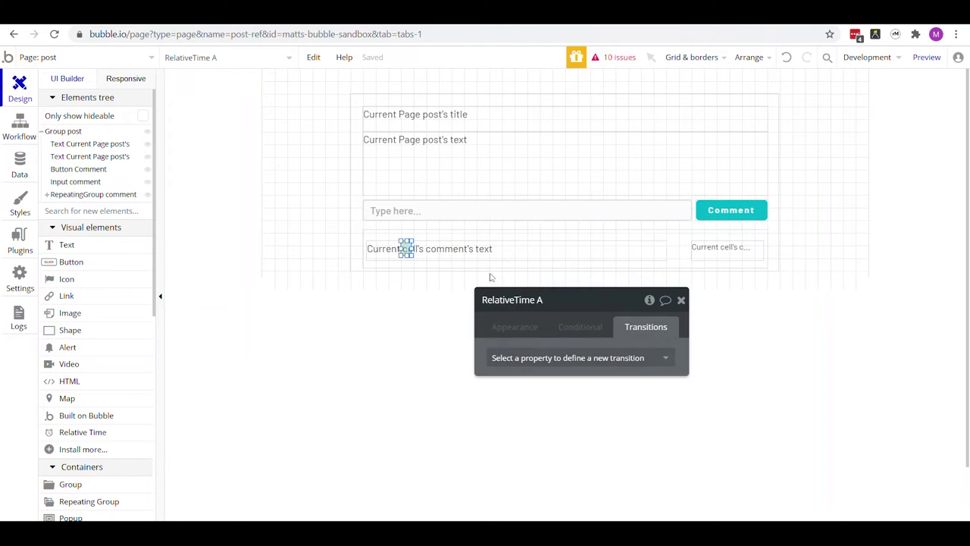
Step: Set the small duplicated text's content to RelativeTime A's current value, and slightly widen the comment text beside it
left_click(711, 254)
left_click(518, 331)
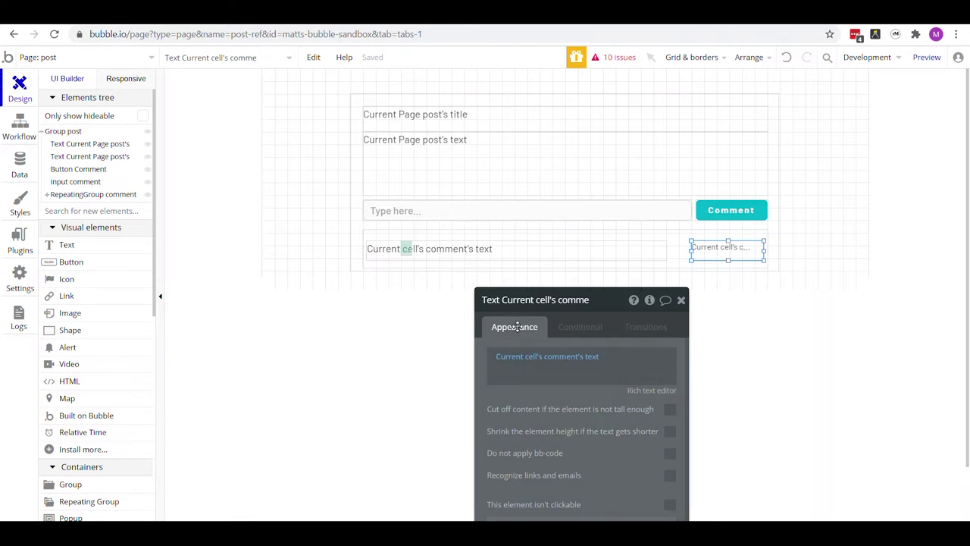
left_click_drag(560, 408, 307, 318)
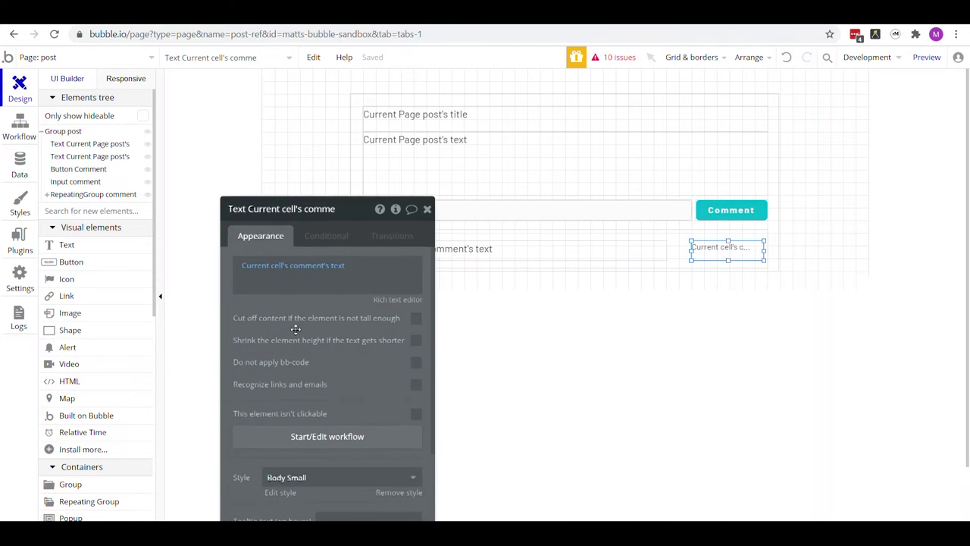
left_click(296, 270)
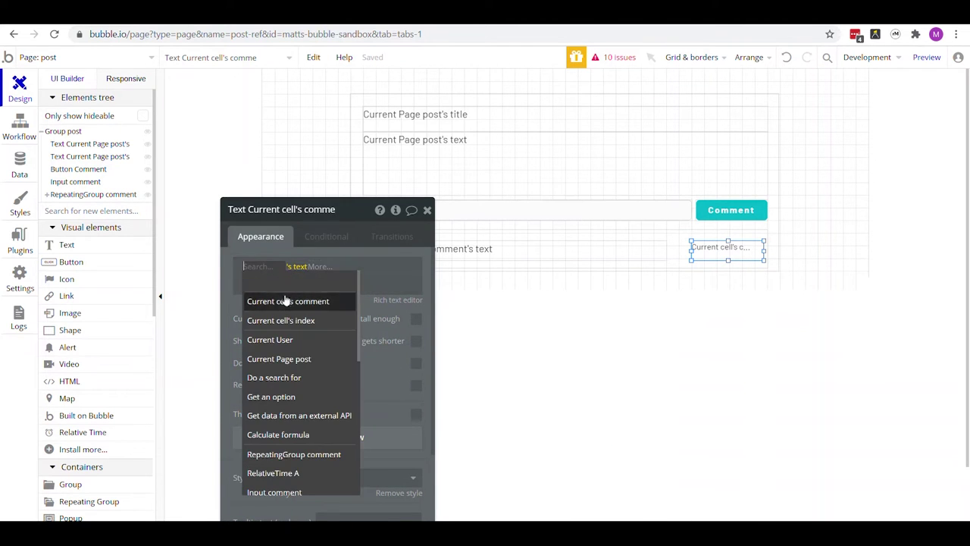
left_click(322, 478)
left_click(337, 280)
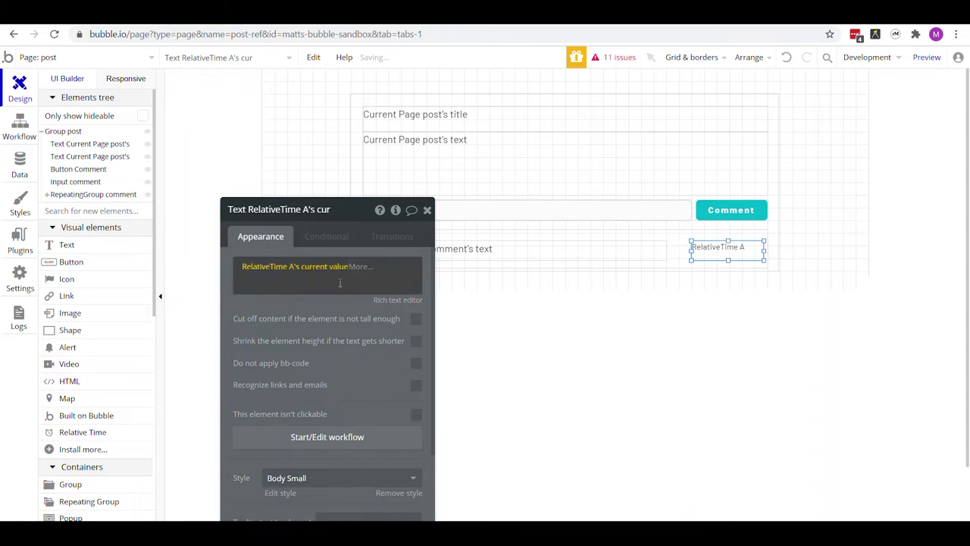
mouse_move(667, 252)
left_mouse_down()
mouse_move(639, 253)
mouse_move(678, 250)
left_mouse_up()
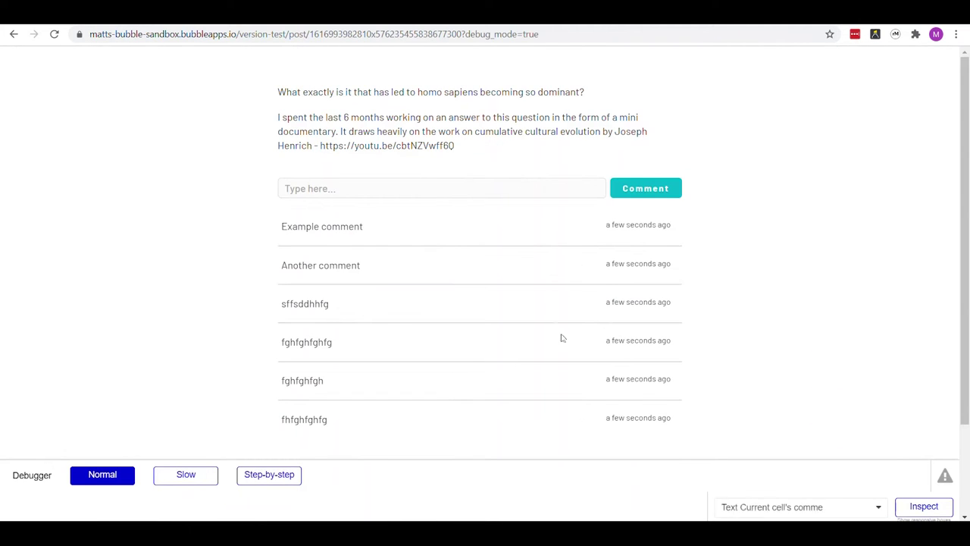
Step: Switch to the post page preview, review the listed comments and their times, and post the test comment "fsgfdgdgdfgfd"
scroll(584, 303, "down", 2)
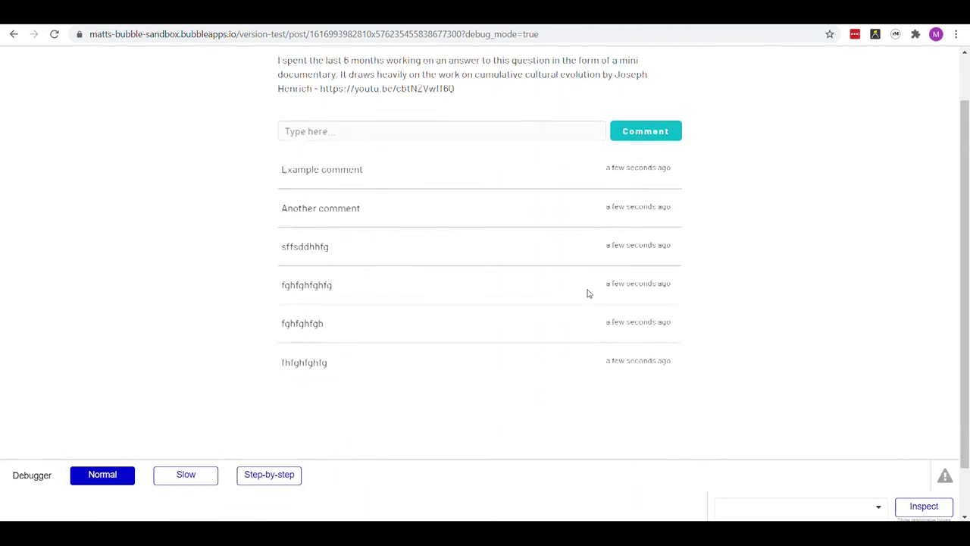
scroll(531, 280, "up", 1)
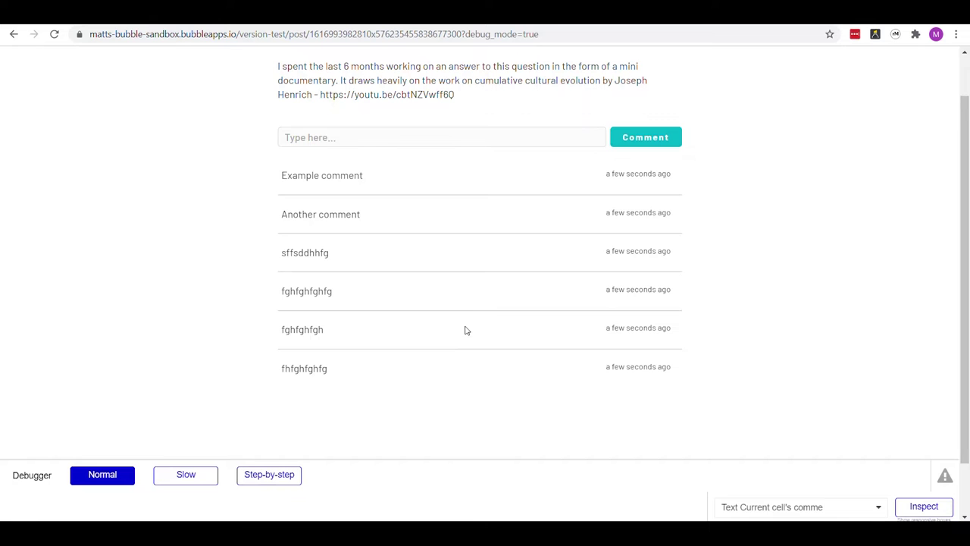
scroll(482, 323, "up", 1)
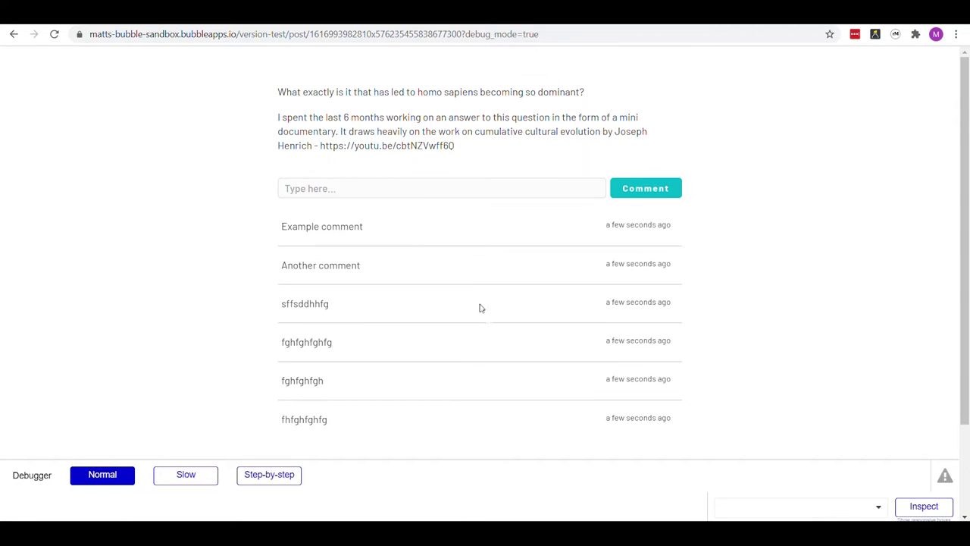
scroll(405, 263, "down", 2)
left_click(455, 124)
type("fsgfdgdgdfgfd")
left_click(613, 123)
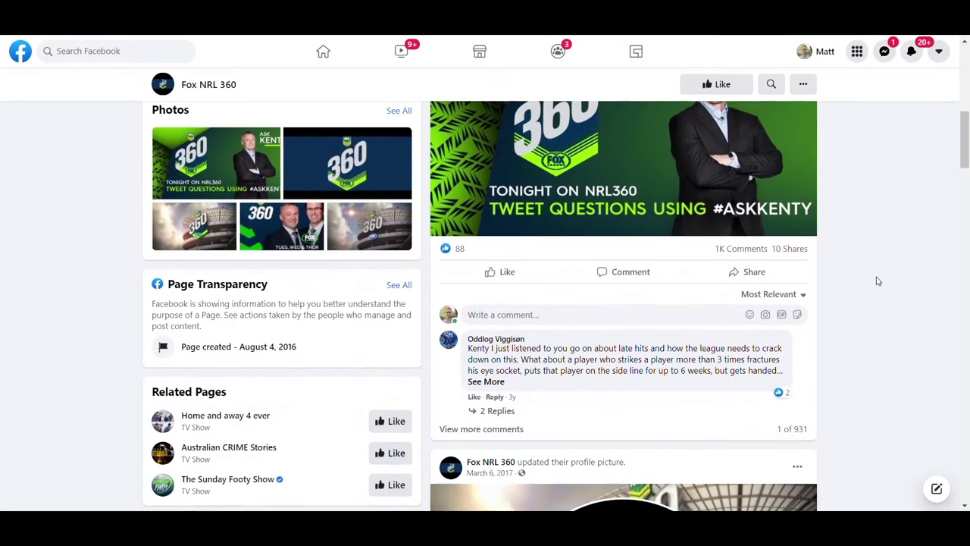
Step: Switch to Facebook and expand more comments under the Fox NRL 360 post to examine how its comments are loaded
left_click(457, 428)
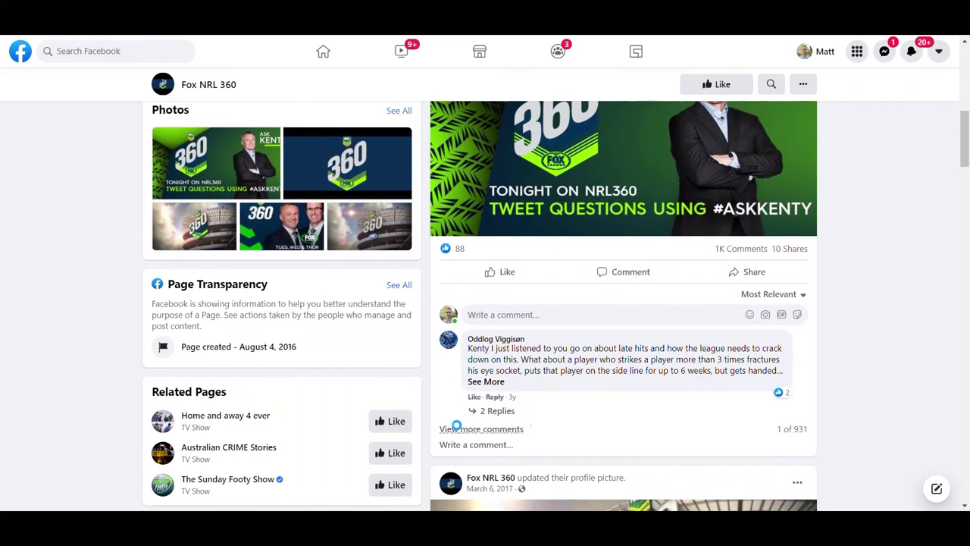
scroll(603, 425, "down", 3)
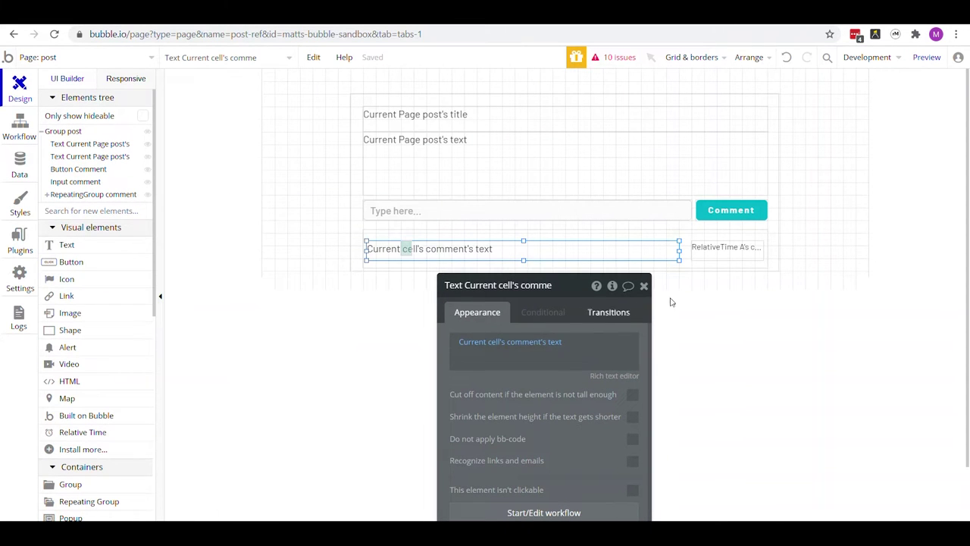
Step: Switch to the Bubble editor and limit the comment repeating group's data source to items until #3
left_click(686, 258)
left_click_drag(509, 403, 188, 248)
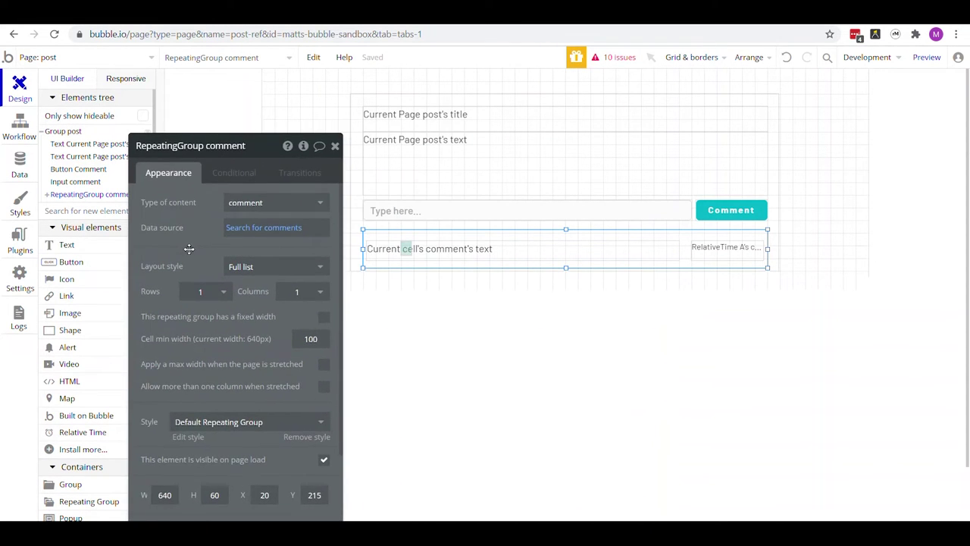
left_click(241, 237)
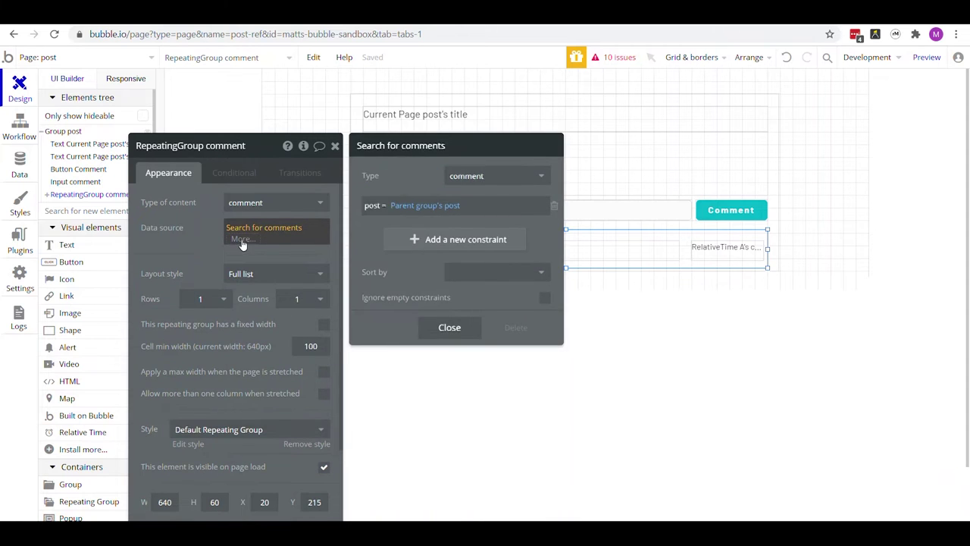
left_click(241, 238)
left_click(281, 407)
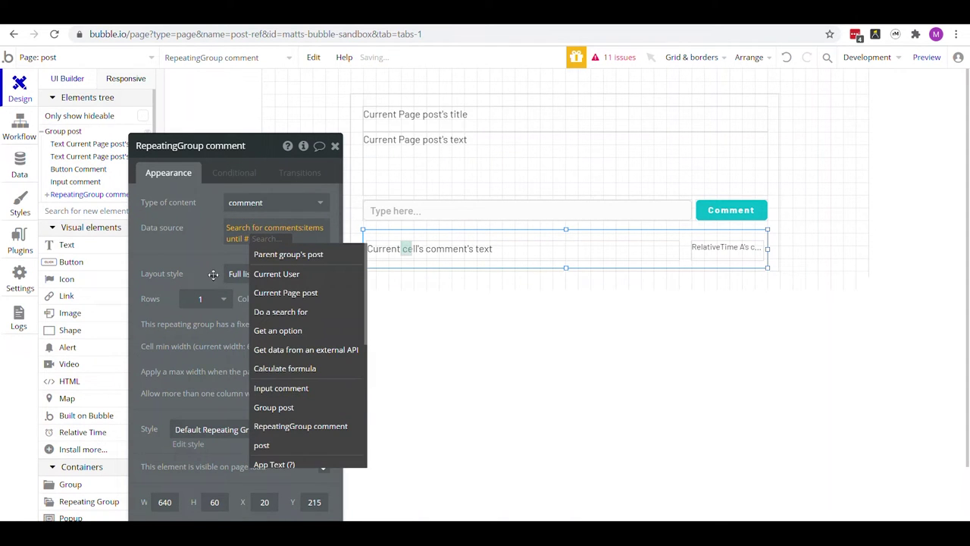
type("3")
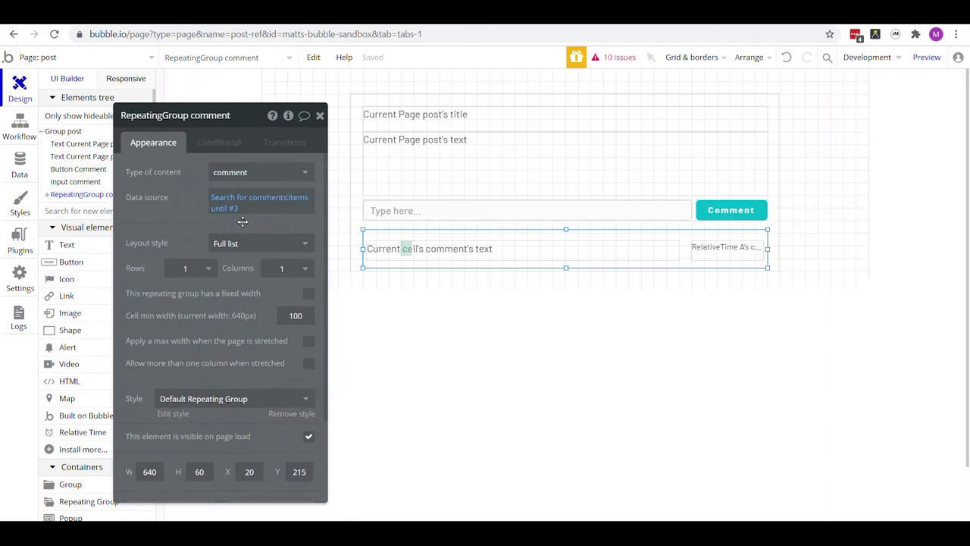
Step: Reload the post page preview and examine which comments are listed and in what order
key("ctrl+Tab")
key("F5")
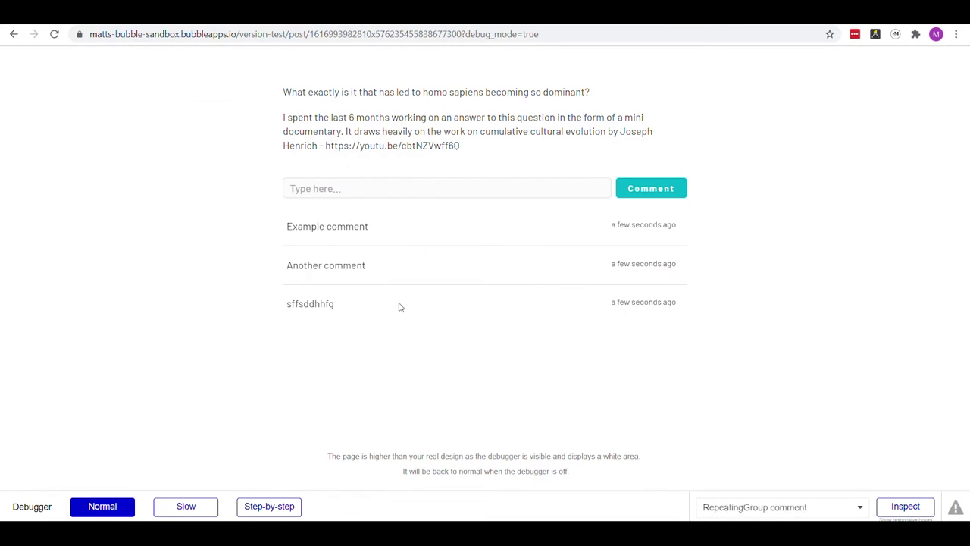
left_click_drag(311, 226, 286, 226)
left_click_drag(367, 265, 298, 263)
left_click(323, 306)
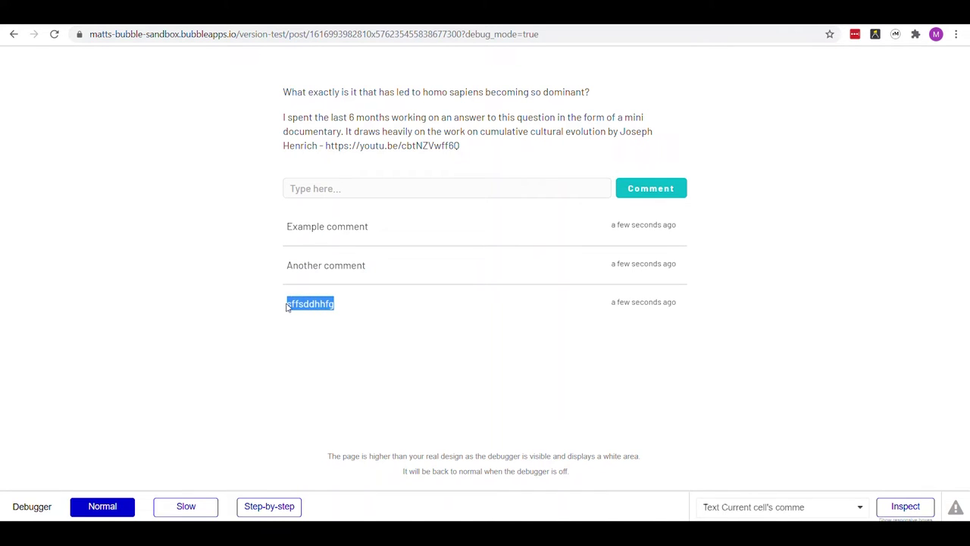
left_click_drag(368, 226, 287, 227)
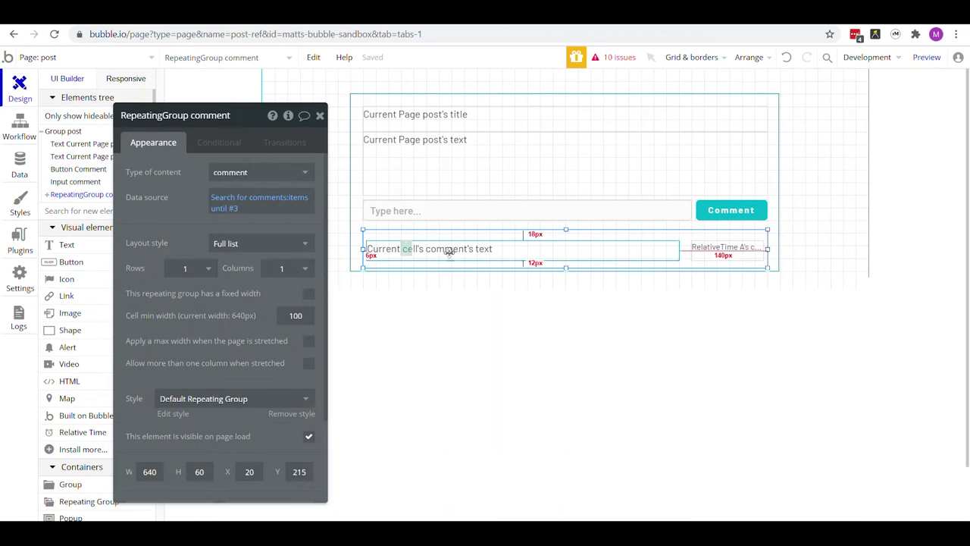
Step: In the Bubble editor, change the comment text to Current cell's comment's Creation Date and check the dates in the preview
left_click(450, 252)
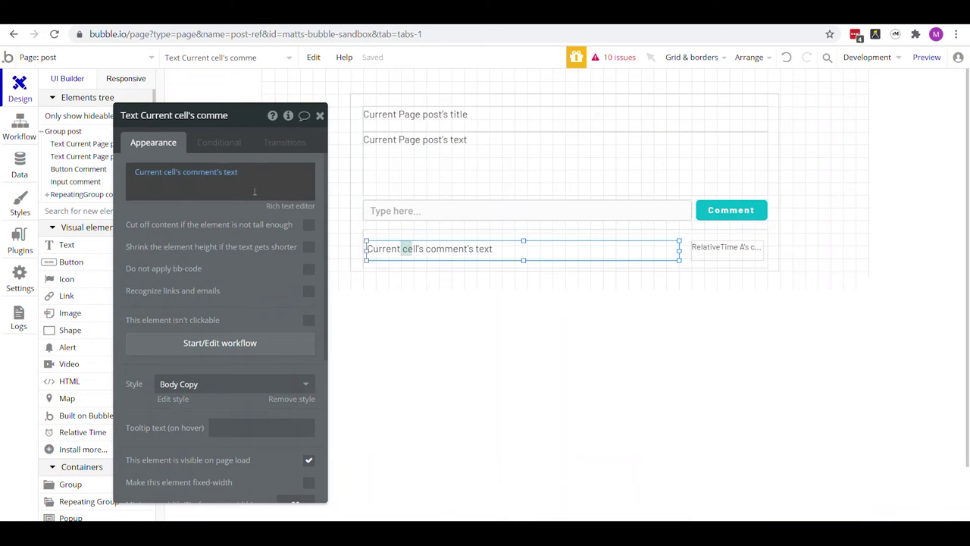
left_click(228, 173)
type("da")
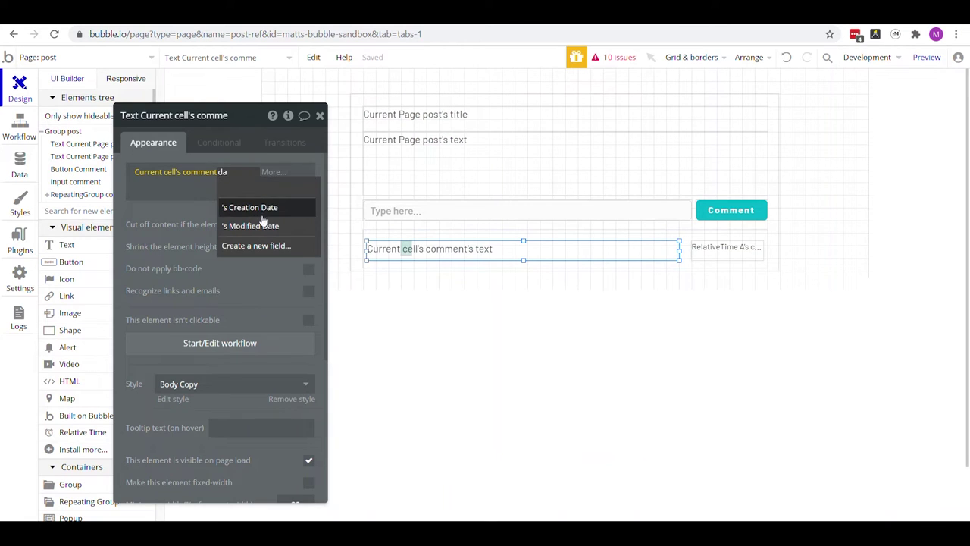
left_click(264, 212)
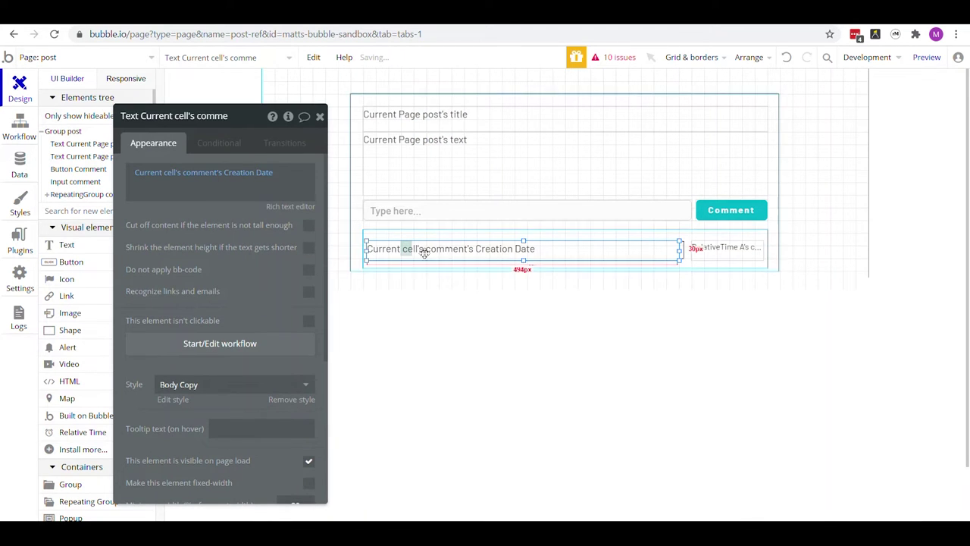
key("ctrl+Tab")
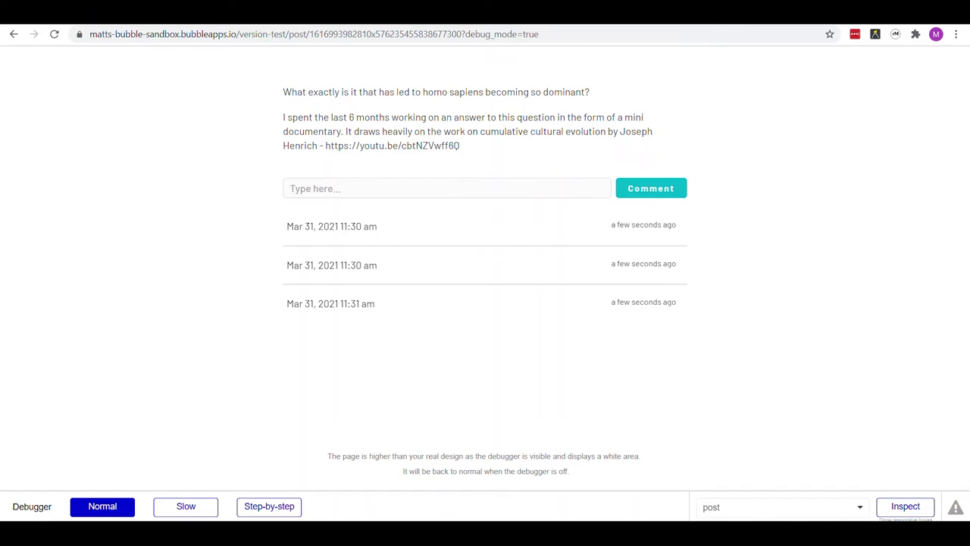
key("ctrl+Tab")
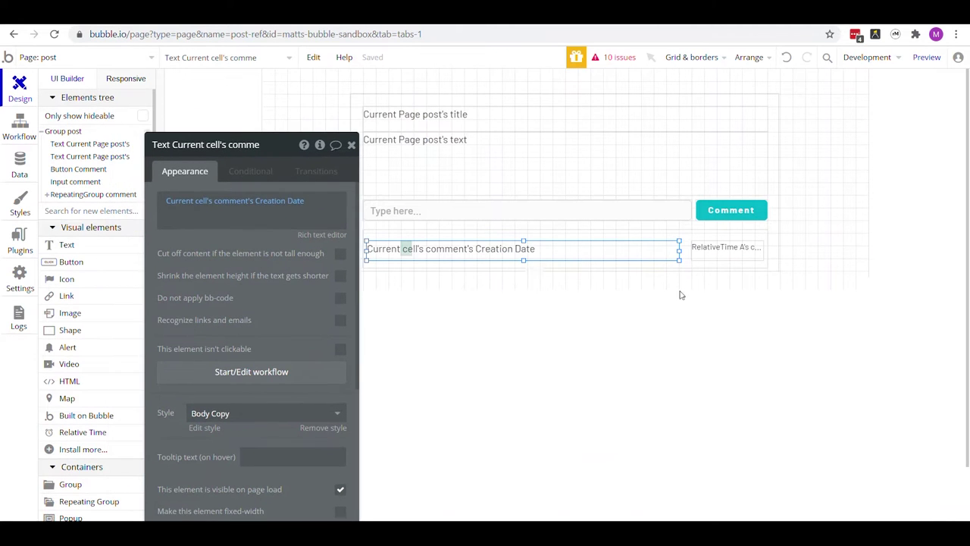
Step: Sort the repeating group's comment search by Created Date with Descending set to yes
left_click(687, 252)
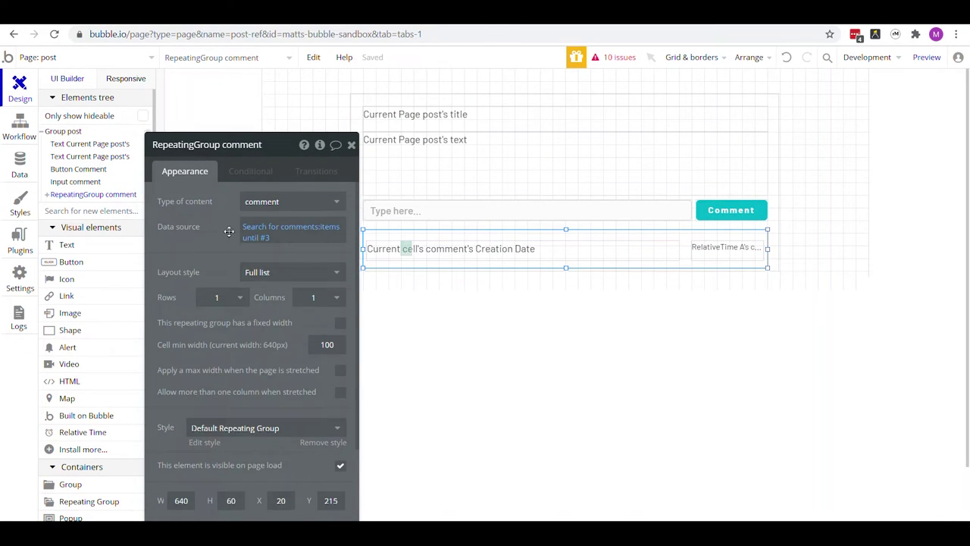
left_click(268, 203)
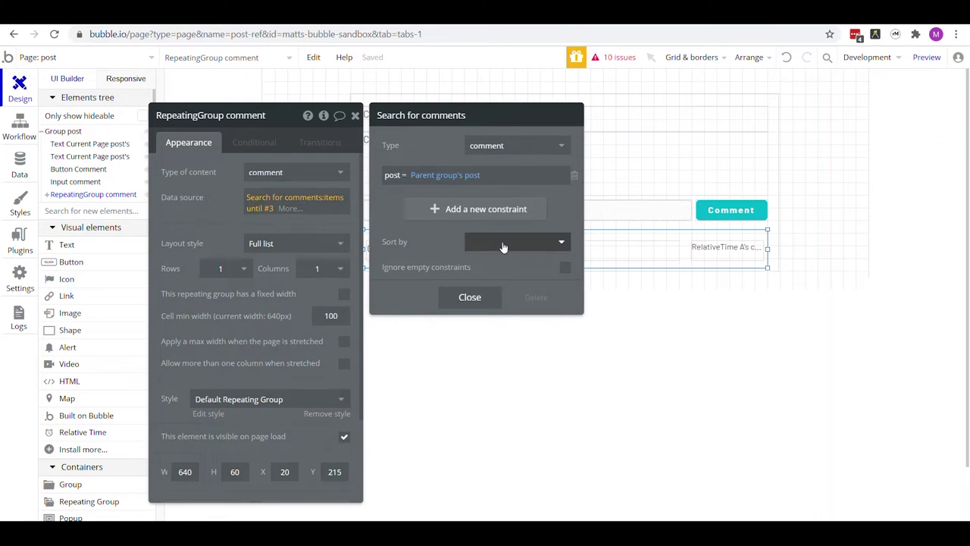
left_click(503, 242)
left_click(516, 300)
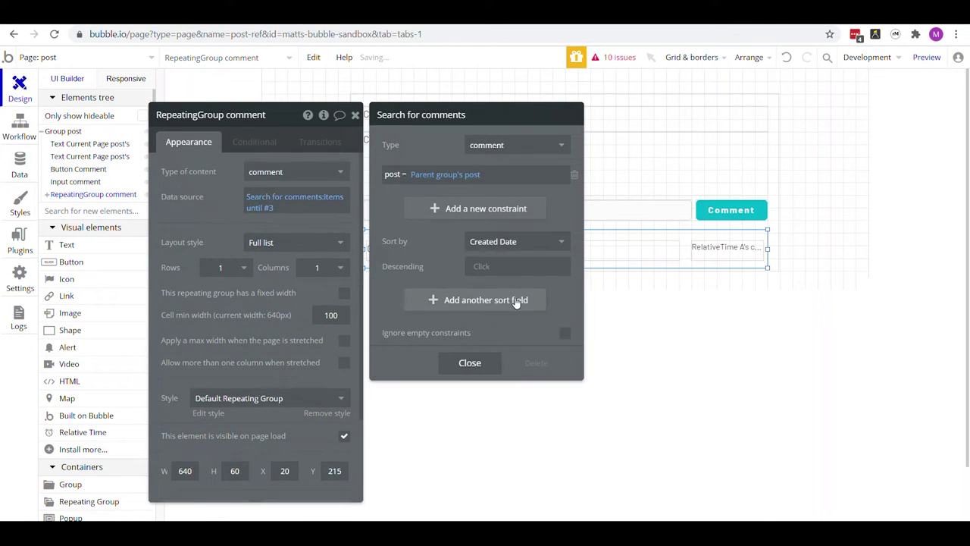
left_click_drag(432, 262, 403, 223)
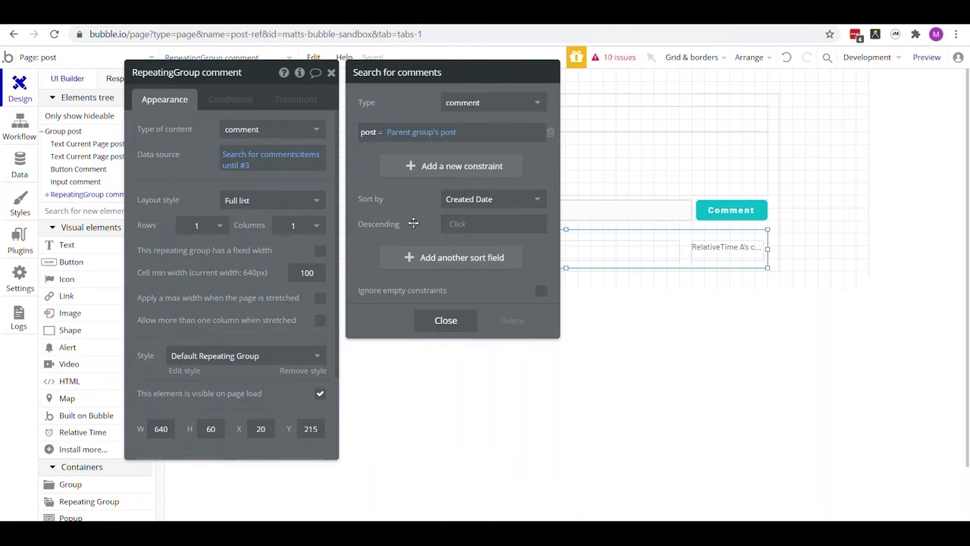
left_click(455, 224)
left_click(447, 237)
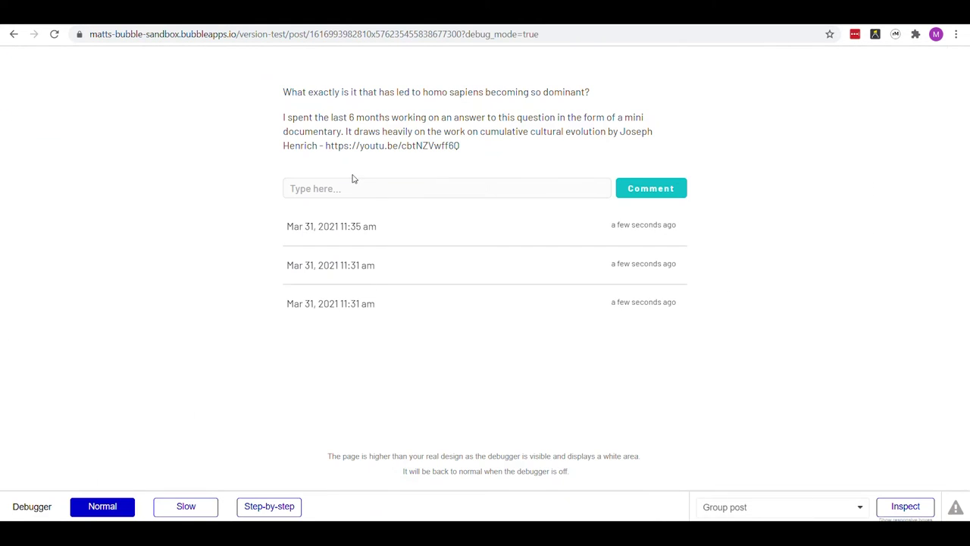
Step: Switch to the preview and post two test comments, "dfsfsdfsf" and one starting with "Recently", checking the order of the listed dates
left_click(354, 185)
type("dfsfsdfsf")
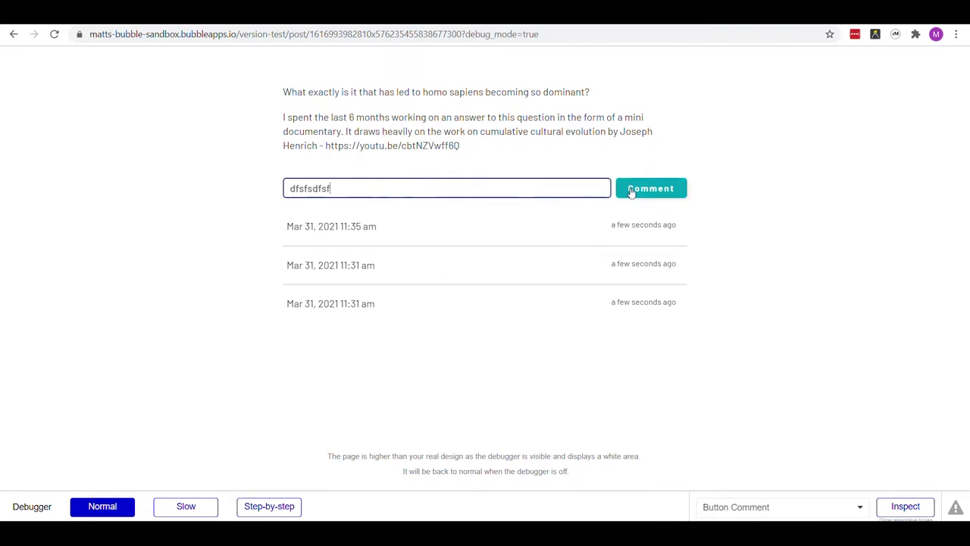
left_click(632, 191)
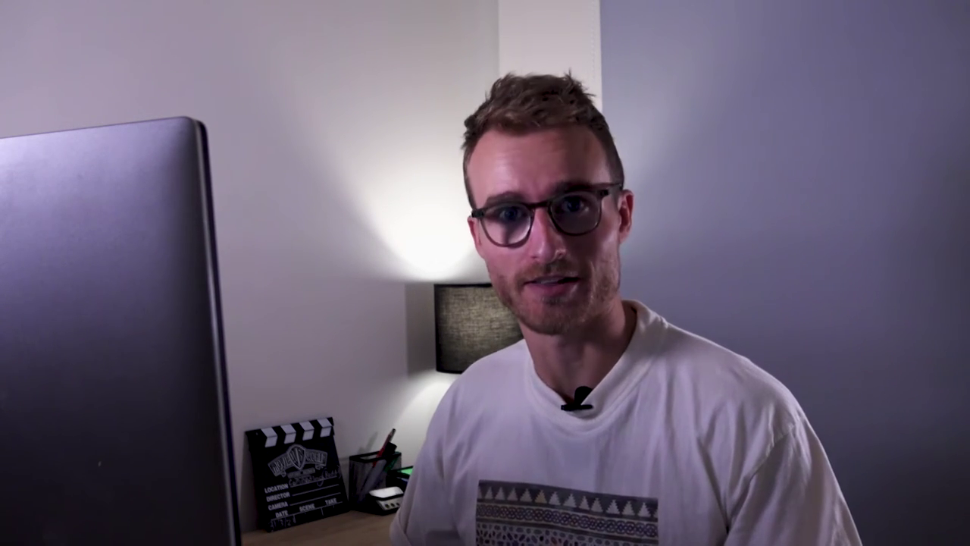
left_click_drag(374, 303, 297, 300)
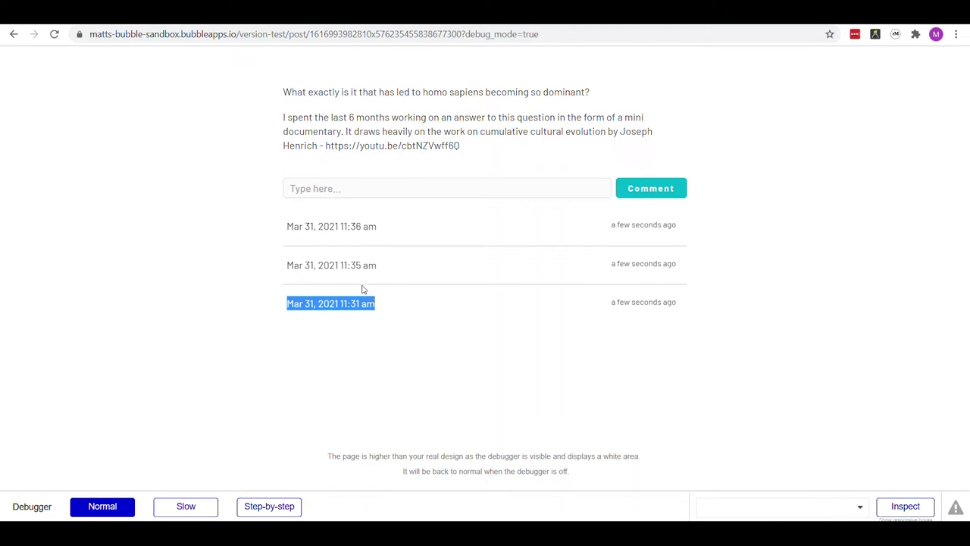
left_click(361, 187)
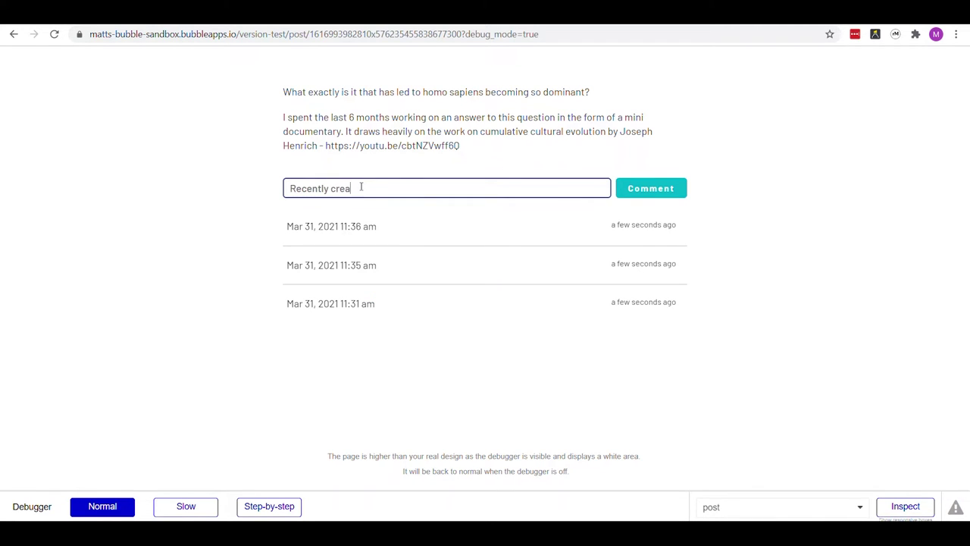
left_click(646, 188)
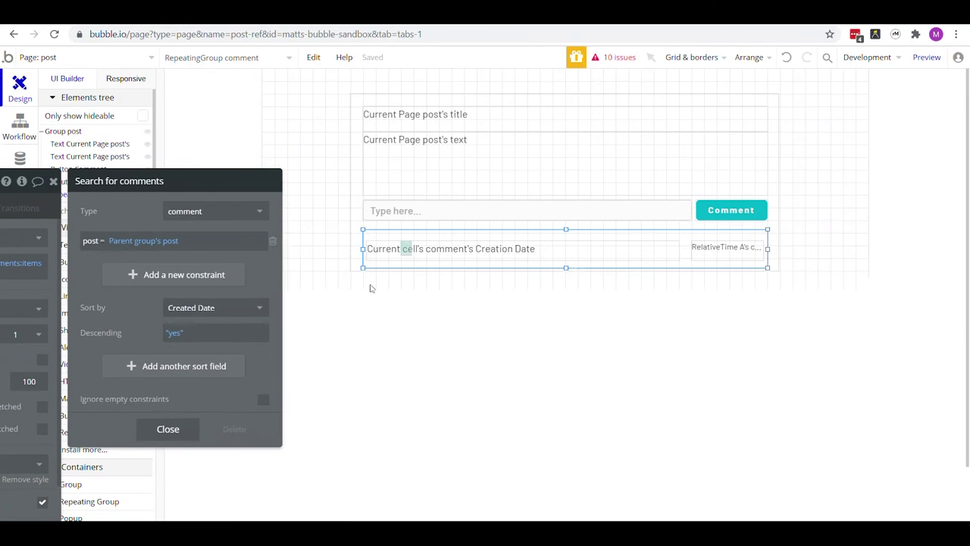
Step: Append Current cell's comment's text after the Creation Date in the repeating group's comment text element
left_click(466, 247)
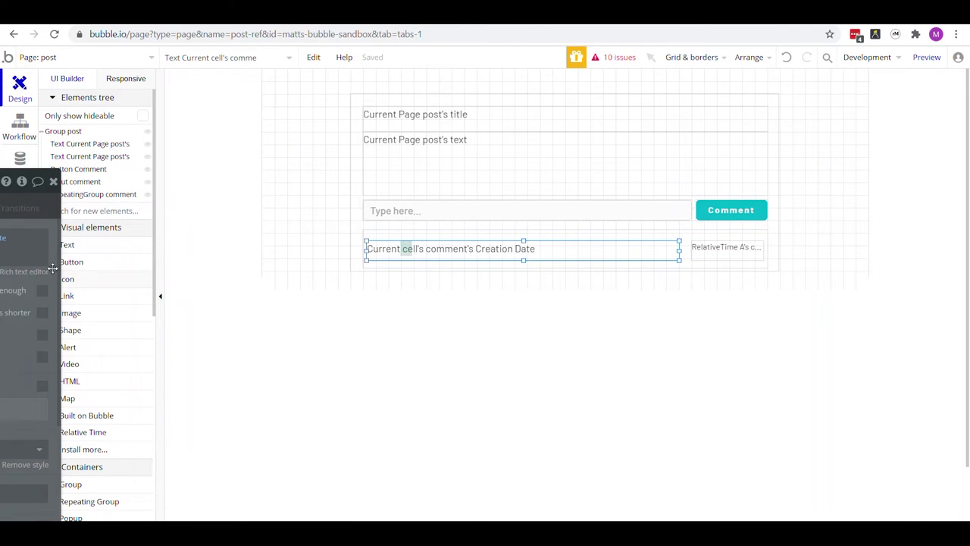
left_click(581, 305)
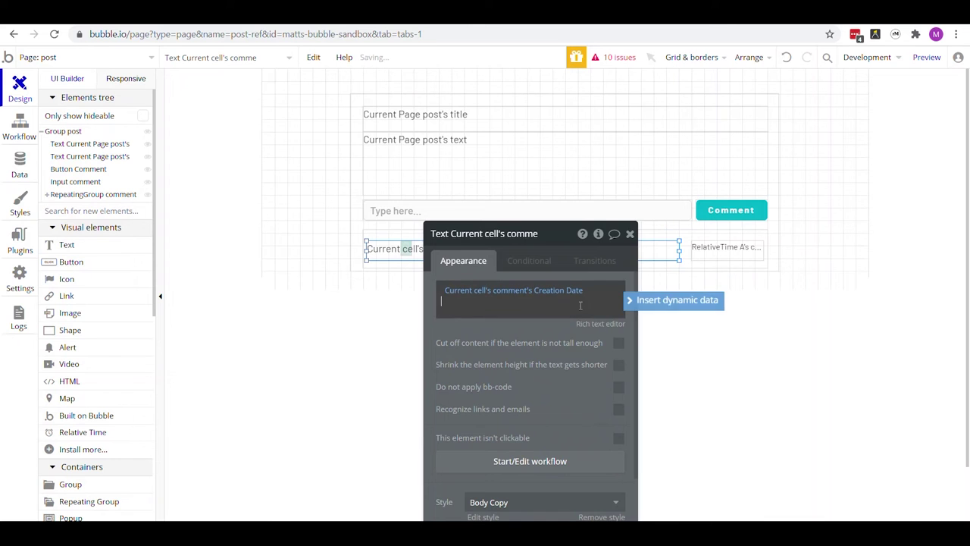
left_click(652, 301)
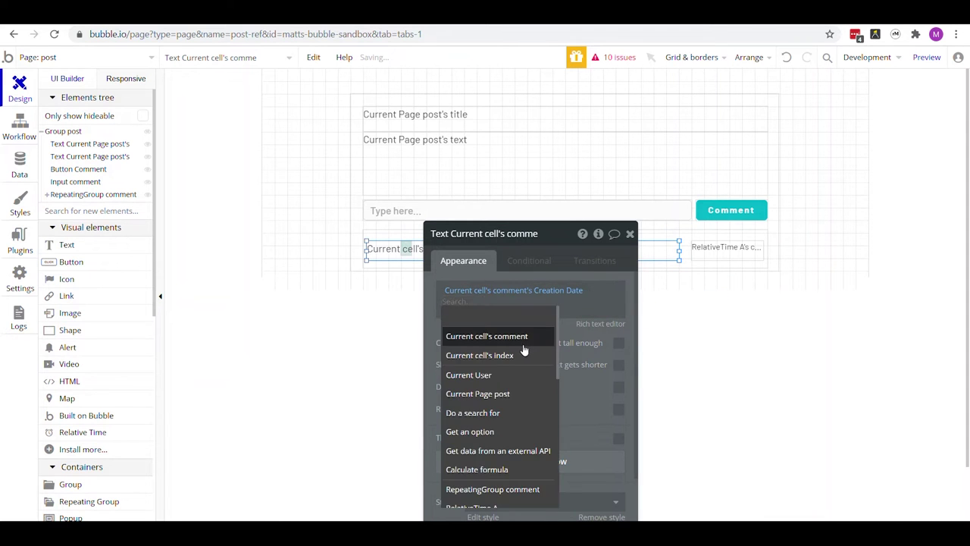
left_click(528, 336)
left_click(530, 336)
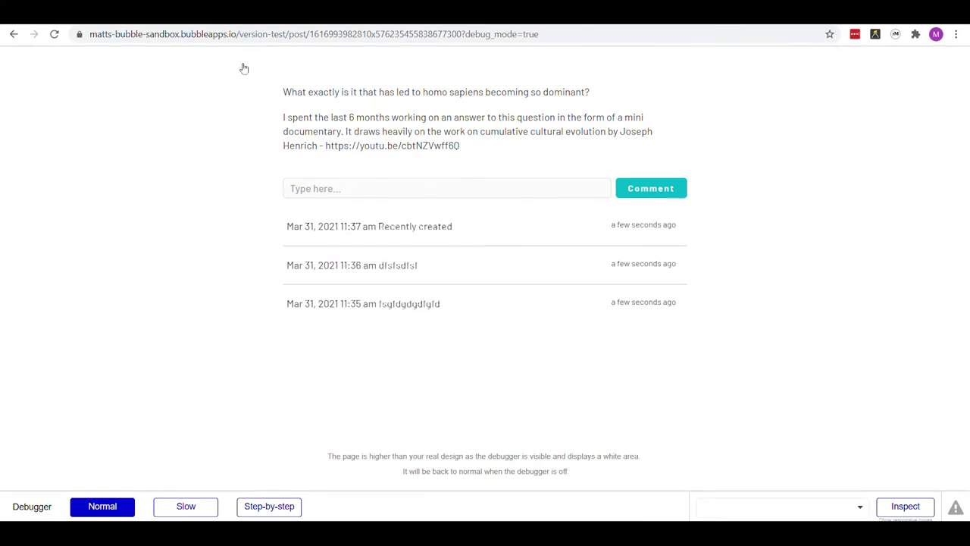
Step: In the post page preview, post three test comments, "A", "B" and "C", and check their order in the list
left_click(292, 189)
type("A")
left_click(671, 193)
type("B")
left_click(617, 188)
left_click(435, 189)
type("C")
left_click(623, 191)
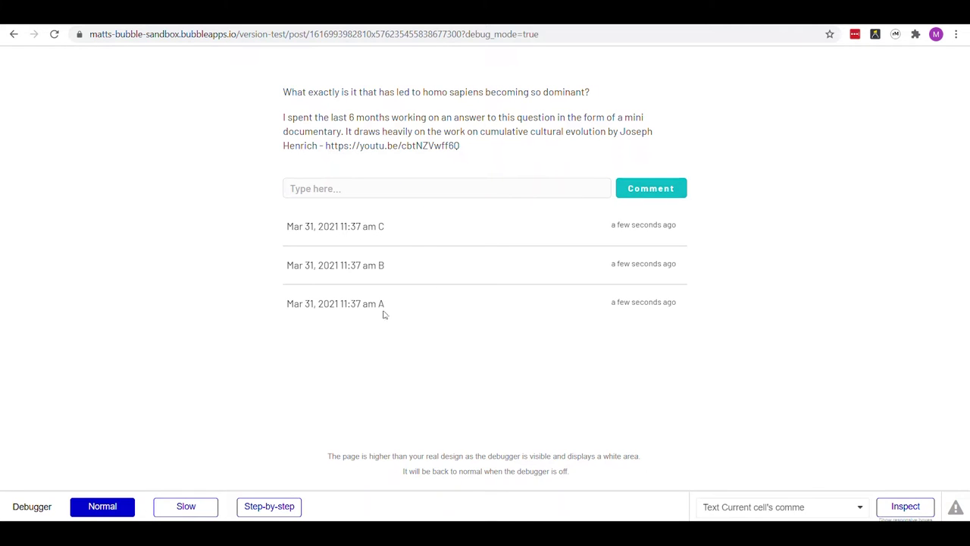
left_click_drag(273, 240, 336, 221)
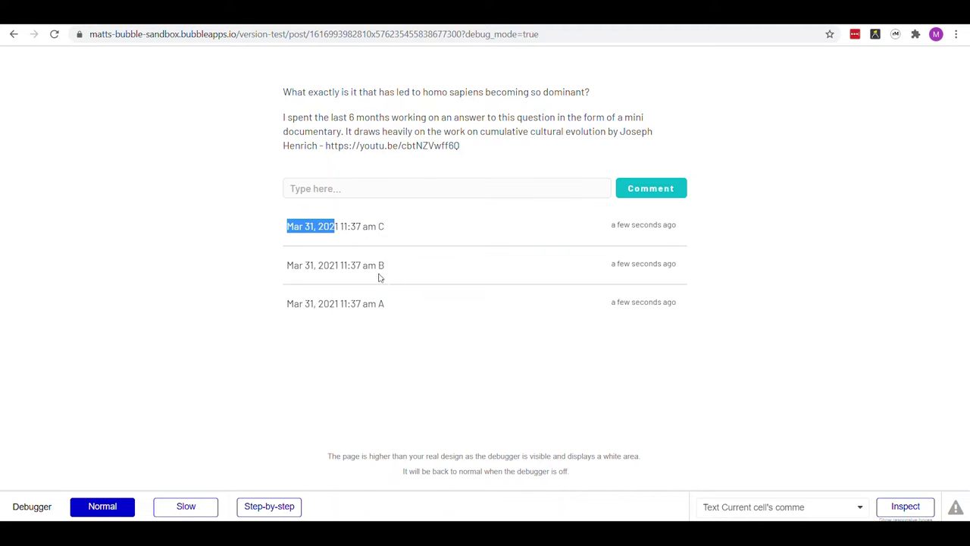
left_click(388, 235)
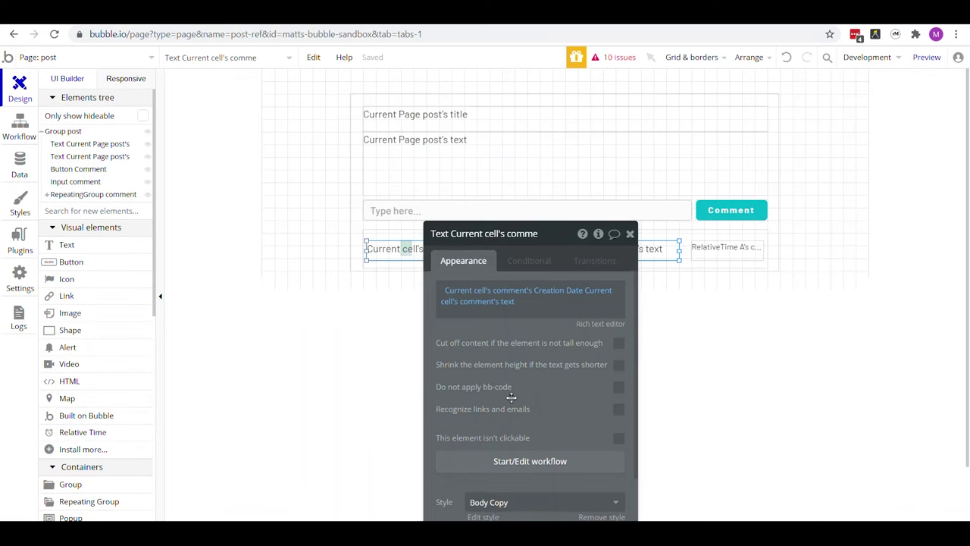
Step: In the Bubble editor, add :sorted to the repeating group's limited comment list, by Creation Date with Descending set to no
left_click_drag(512, 398, 223, 378)
left_click(432, 266)
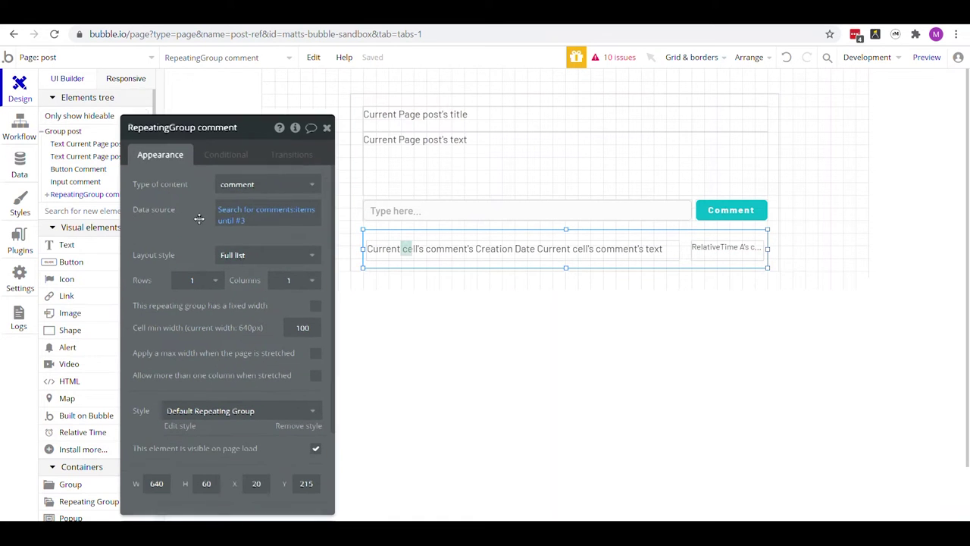
left_click(244, 224)
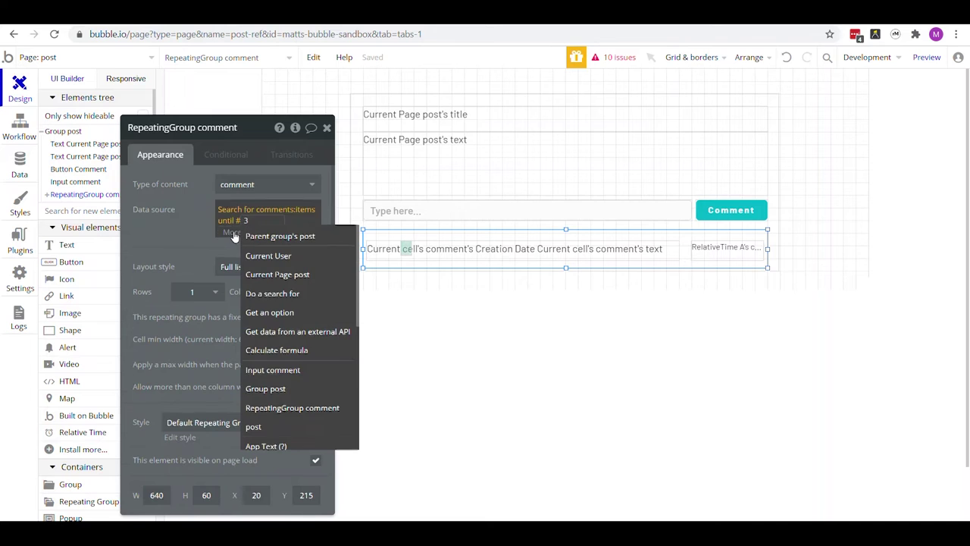
left_click(232, 233)
type("so")
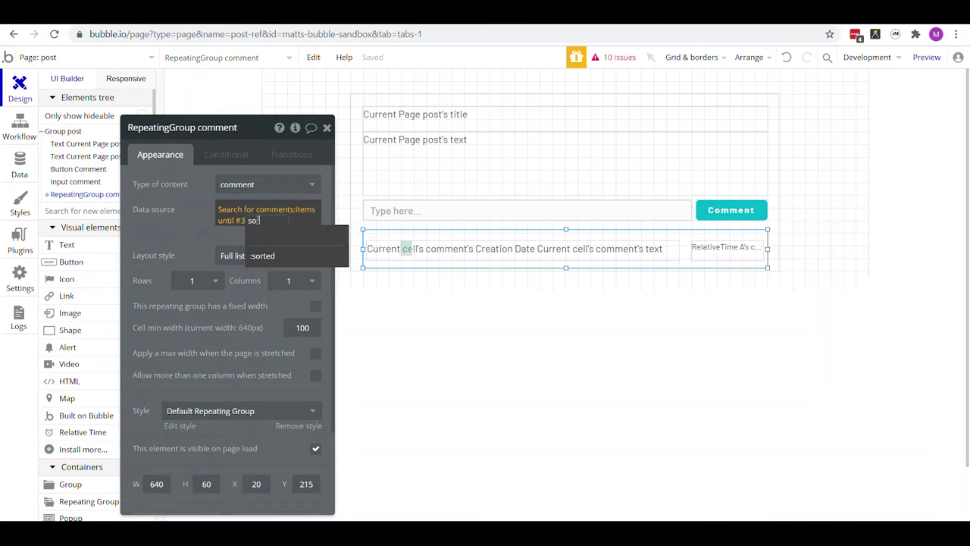
left_click(262, 256)
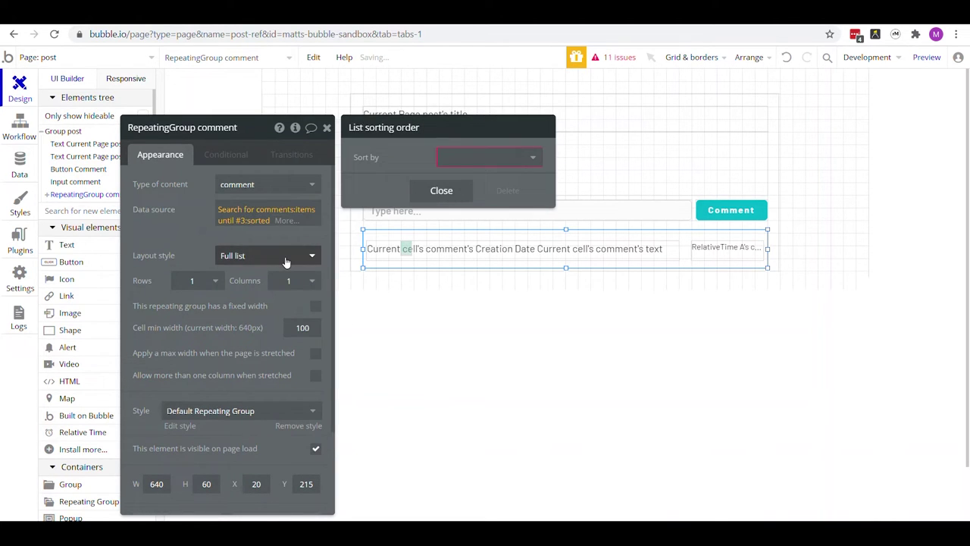
left_click(459, 161)
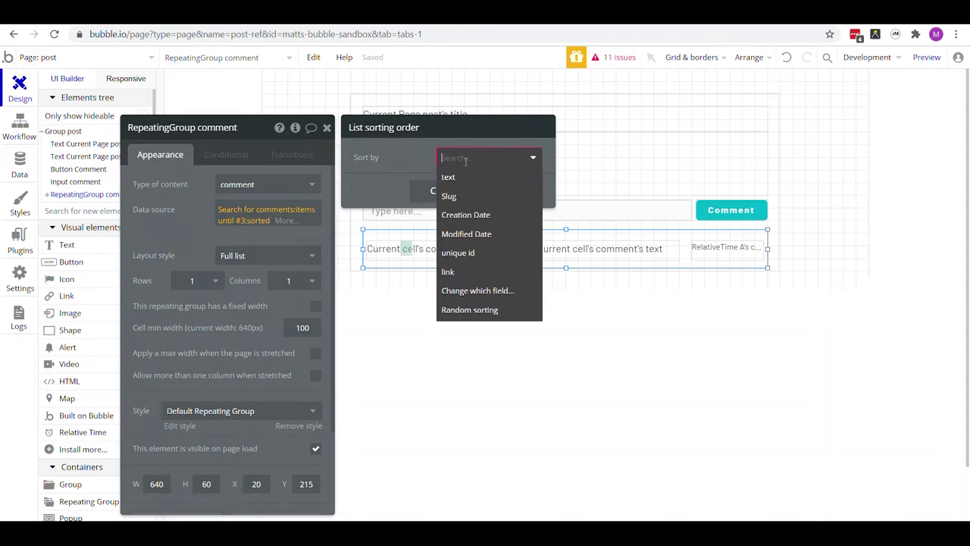
left_click(465, 215)
left_click(432, 219)
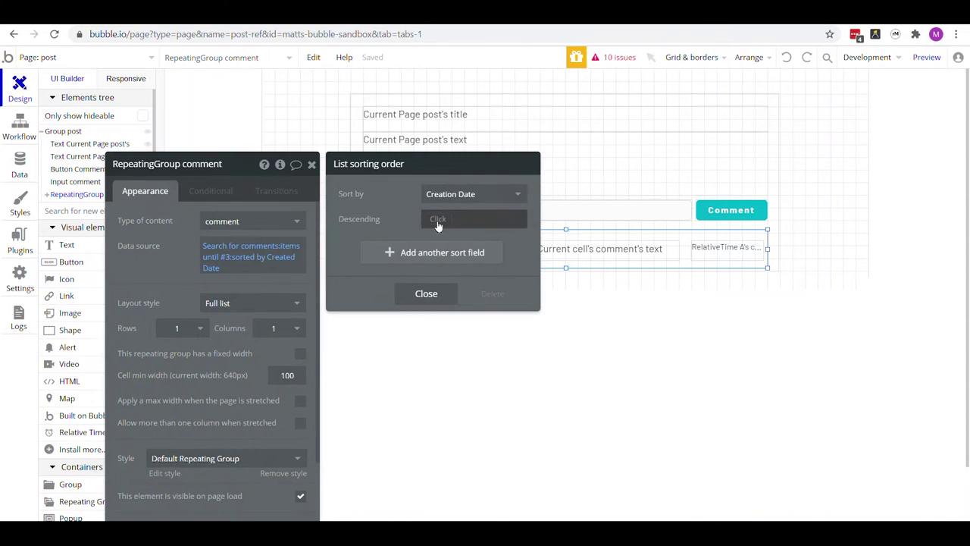
left_click(444, 274)
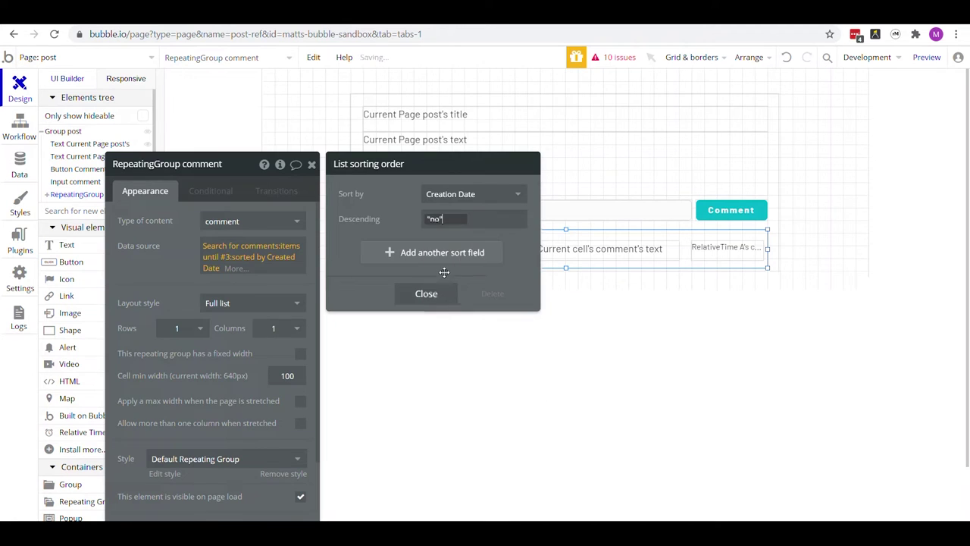
Step: Switch to the preview and examine the order in which the three test comments are listed
key("ctrl+Tab")
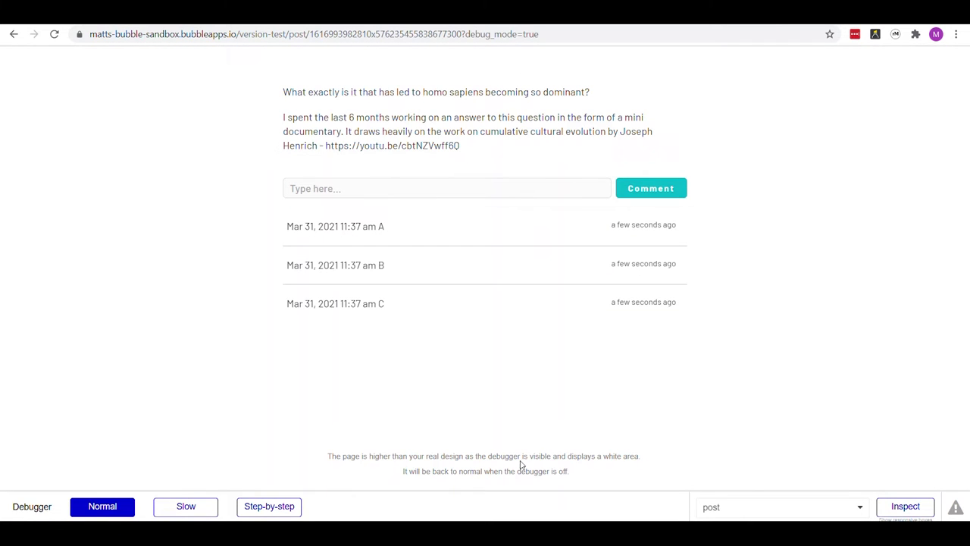
left_click_drag(397, 311, 286, 315)
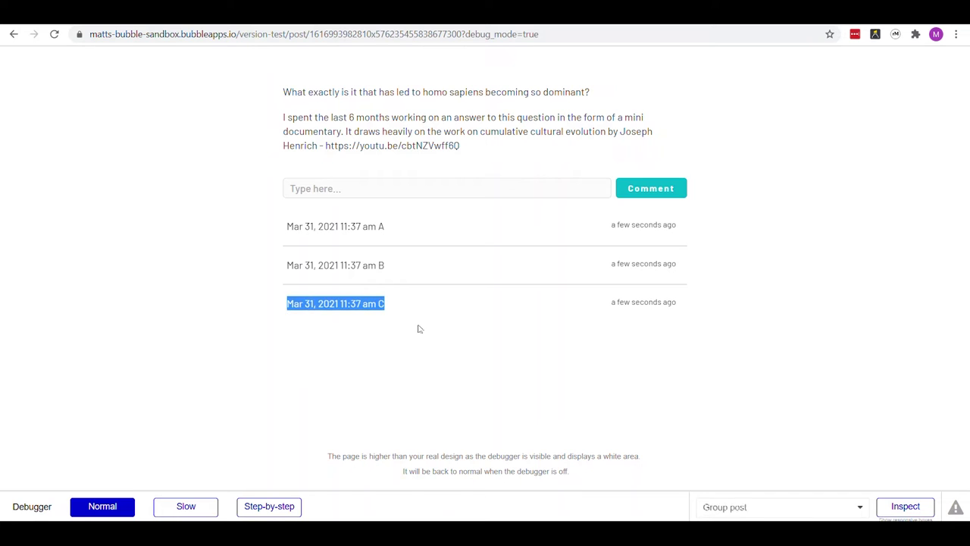
left_click(424, 326)
left_click(421, 319)
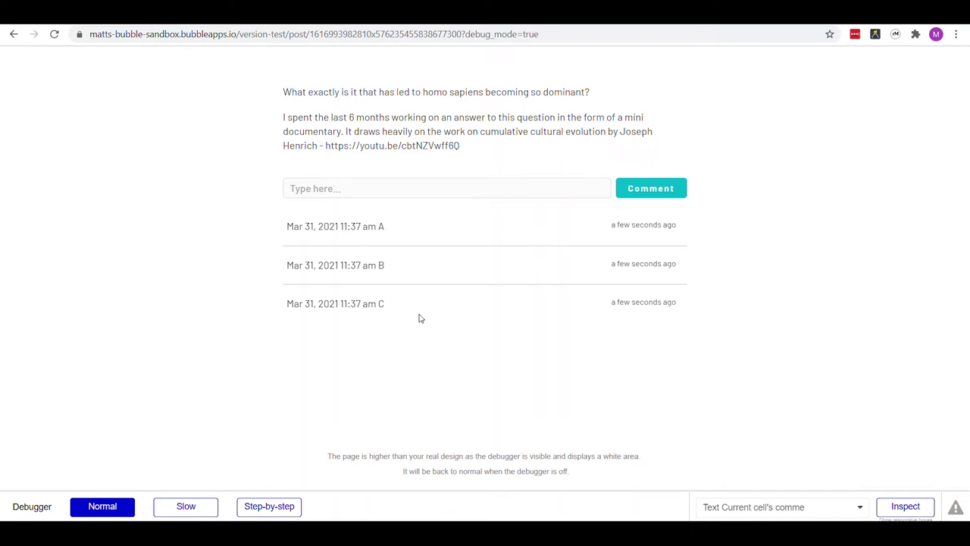
left_click(296, 211)
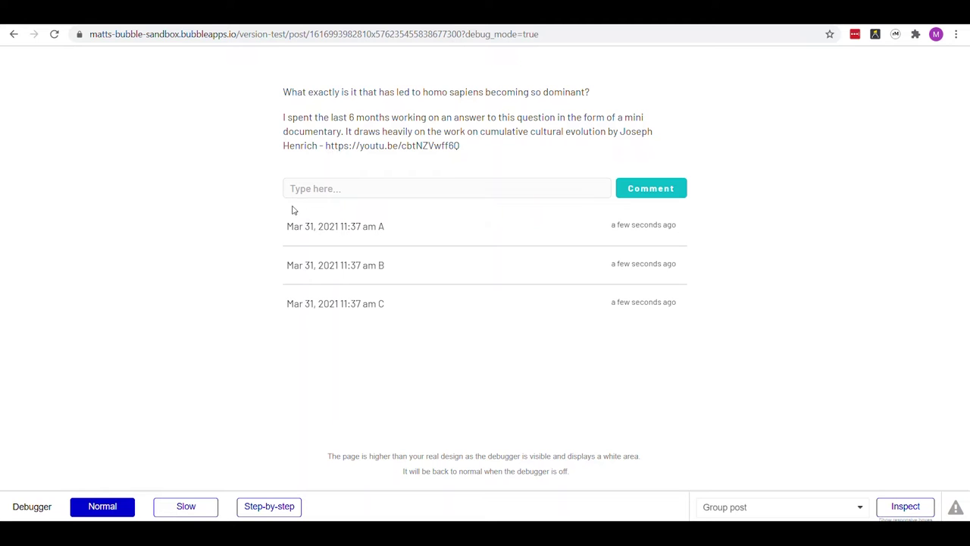
left_click(340, 216)
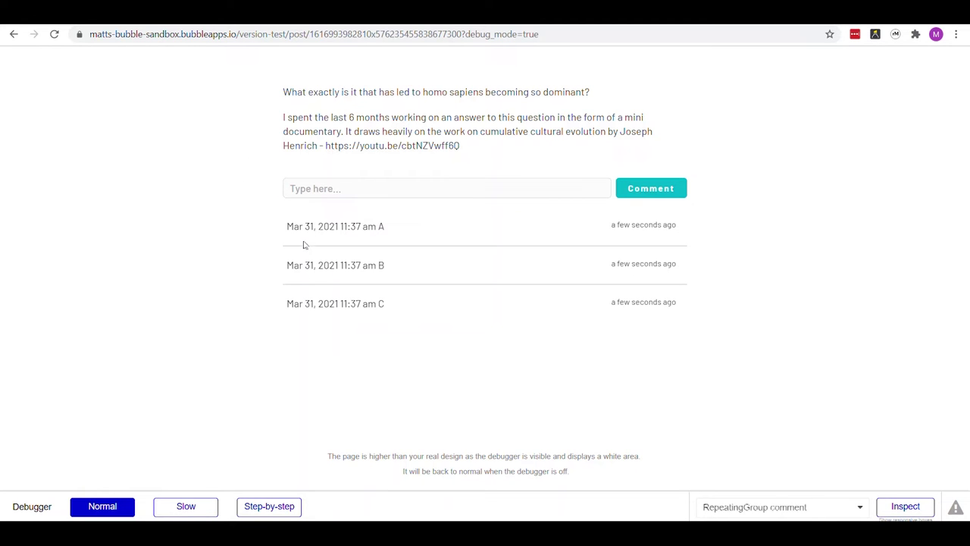
Step: Back in the editor, add a number custom state named comments_to_show to the post page with default value 3
key("ctrl+shift+Tab")
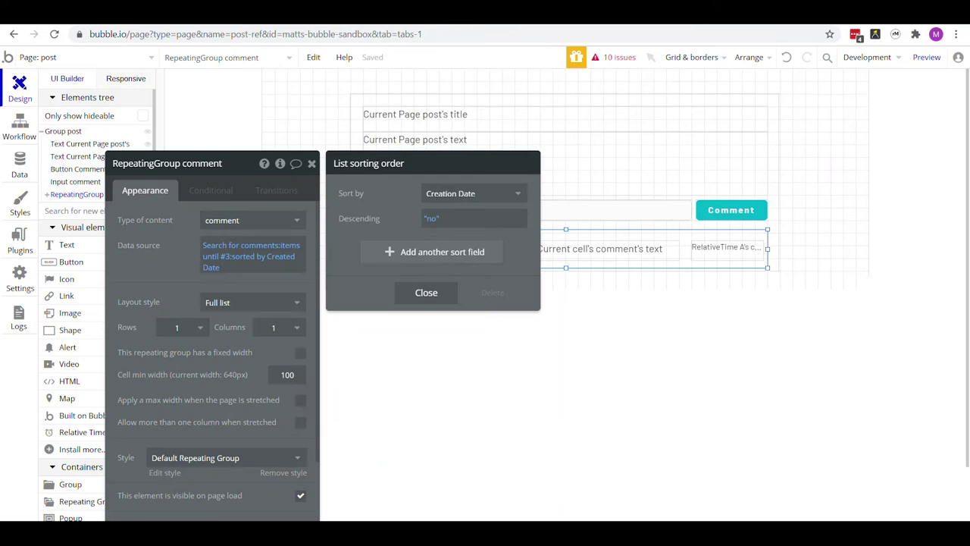
left_click_drag(382, 232, 431, 367)
left_click(293, 383)
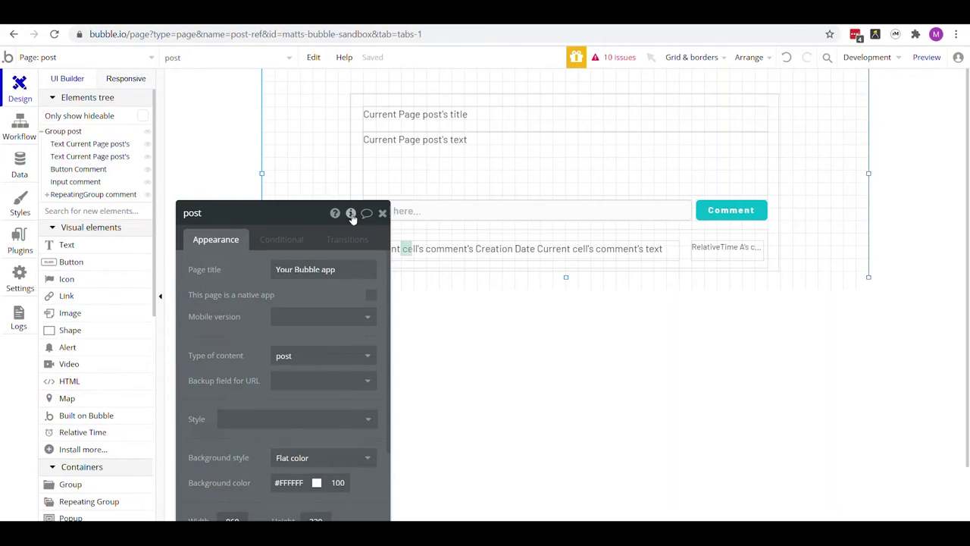
left_click(351, 215)
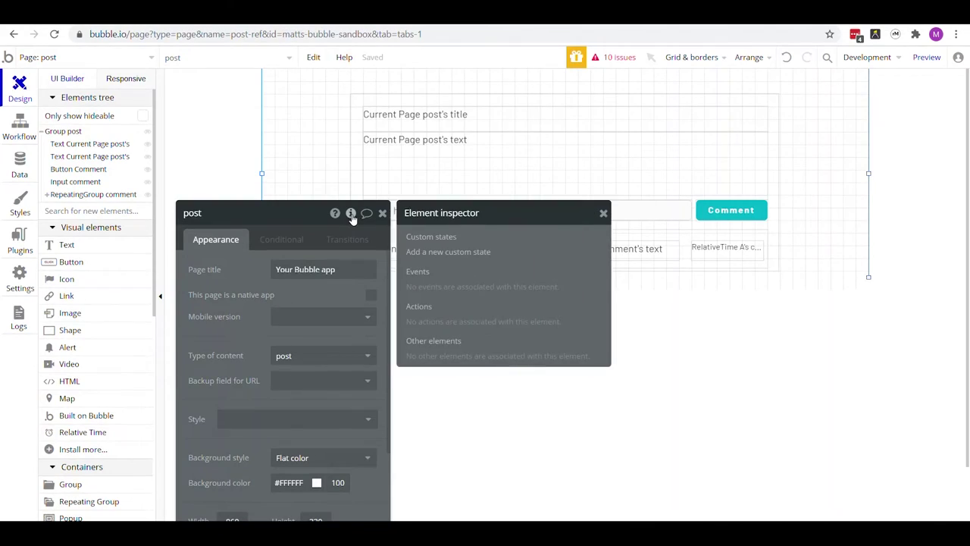
left_click(447, 251)
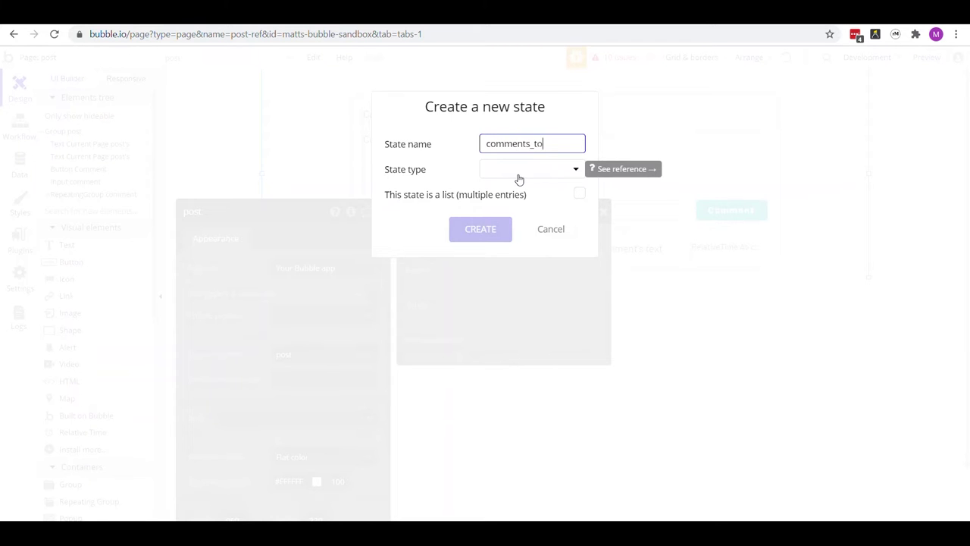
left_click(512, 164)
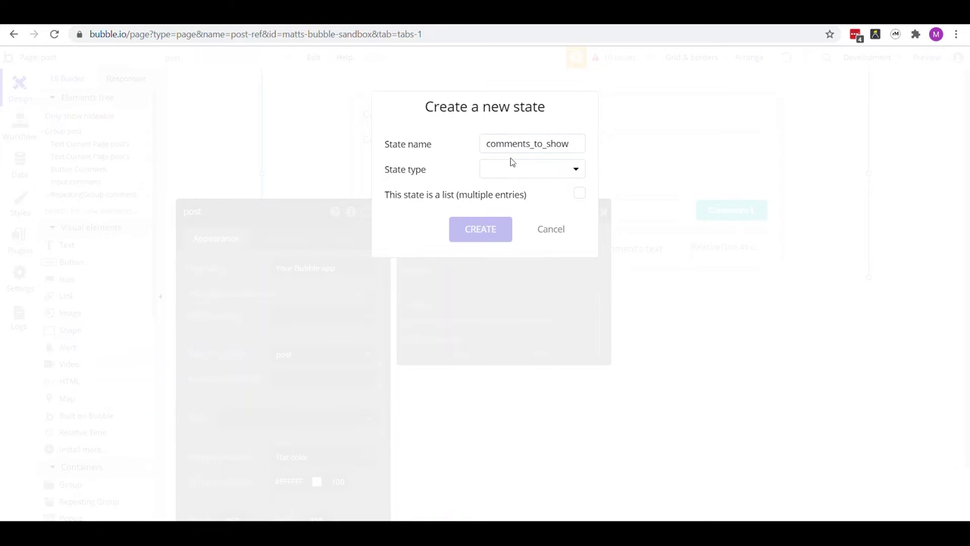
left_click(502, 210)
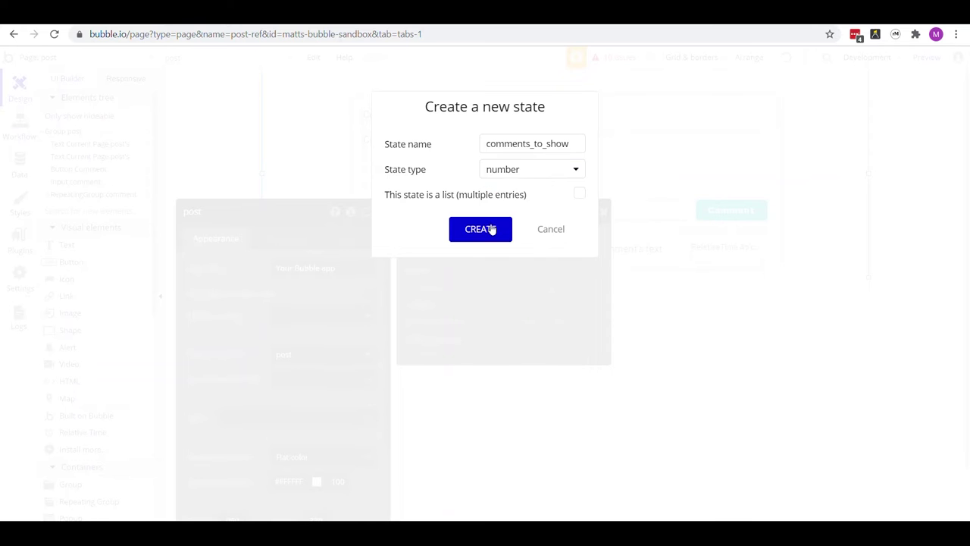
left_click(491, 230)
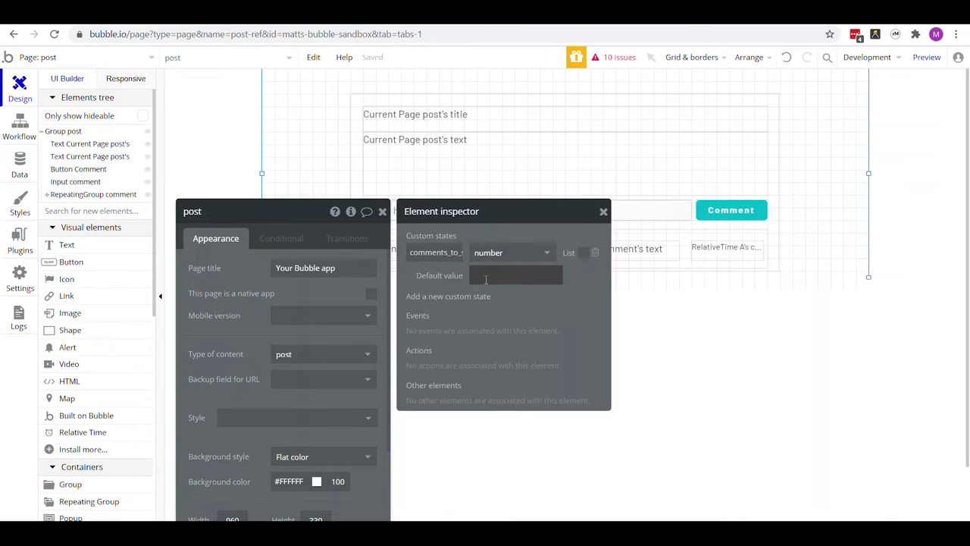
left_click(486, 279)
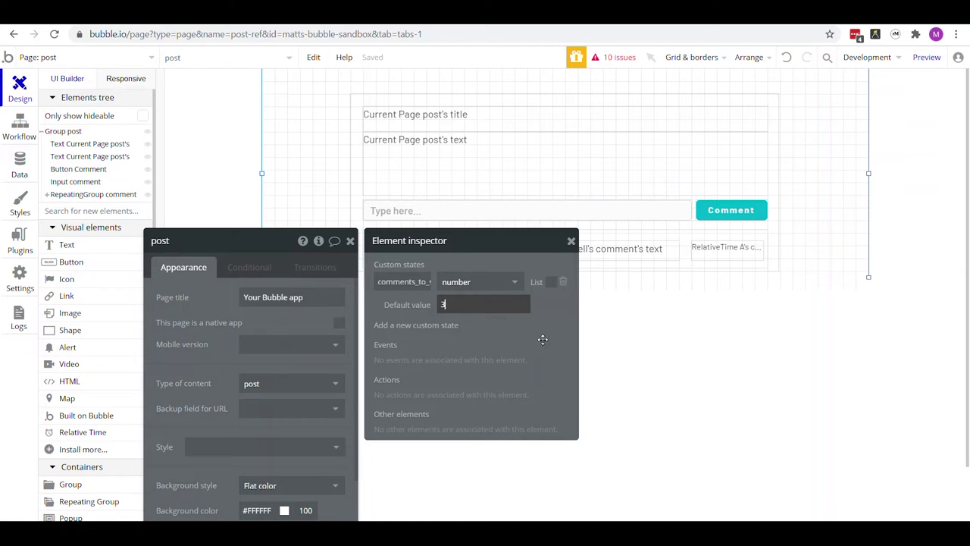
left_click(645, 361)
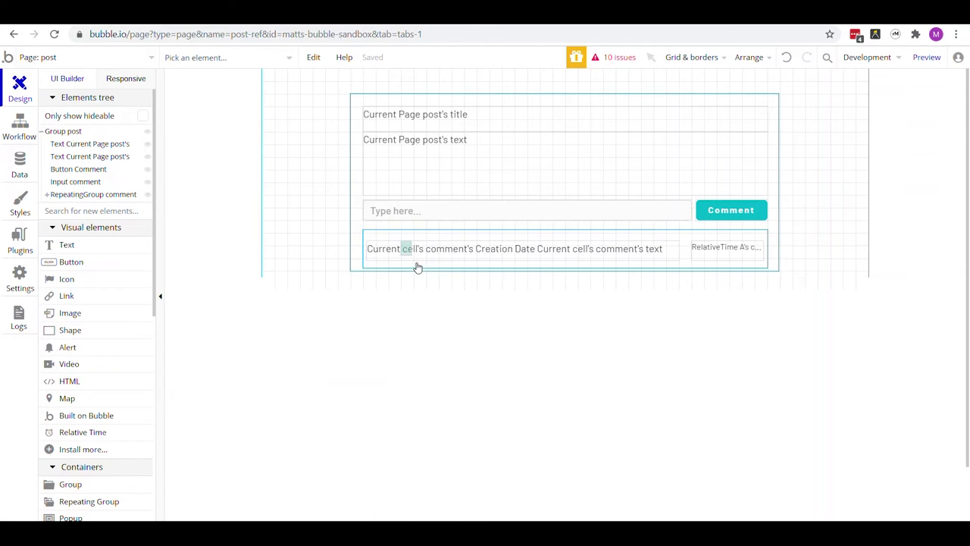
Step: Replace the fixed item limit in the repeating group's data source with post's comments_to_show
double_click(687, 251)
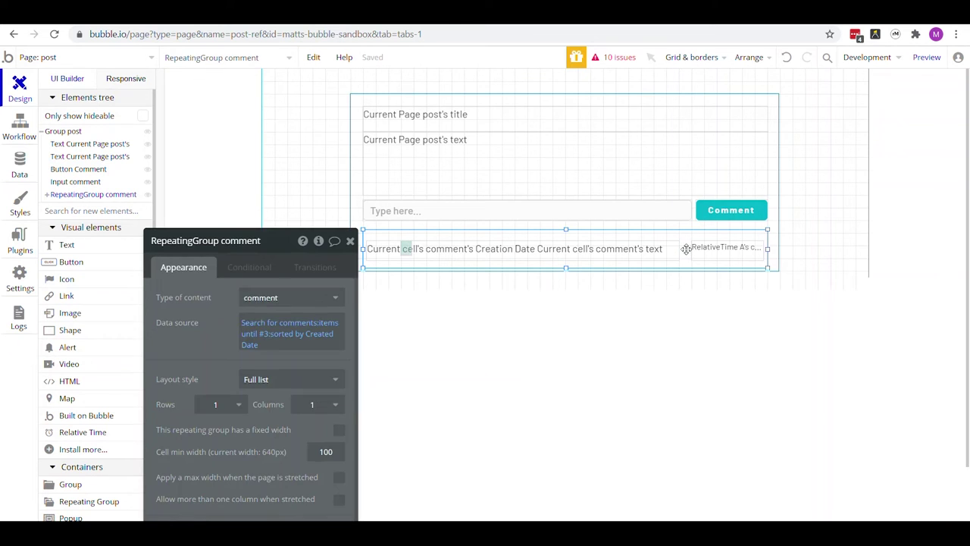
left_click(266, 339)
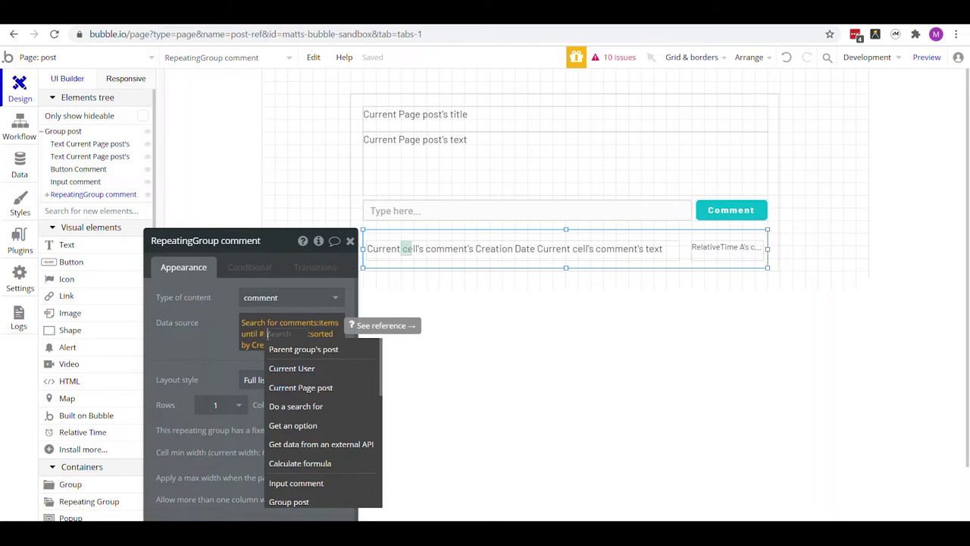
type("pos")
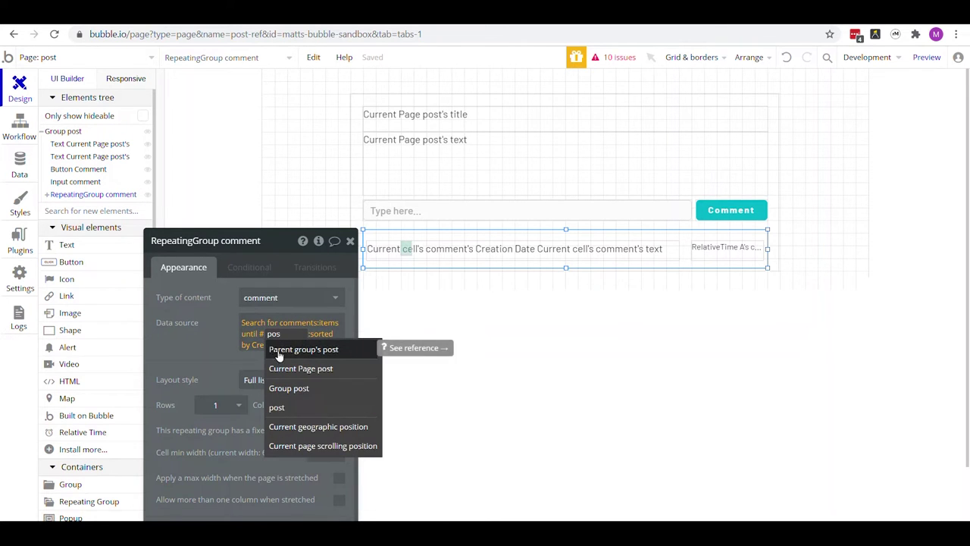
left_click(314, 410)
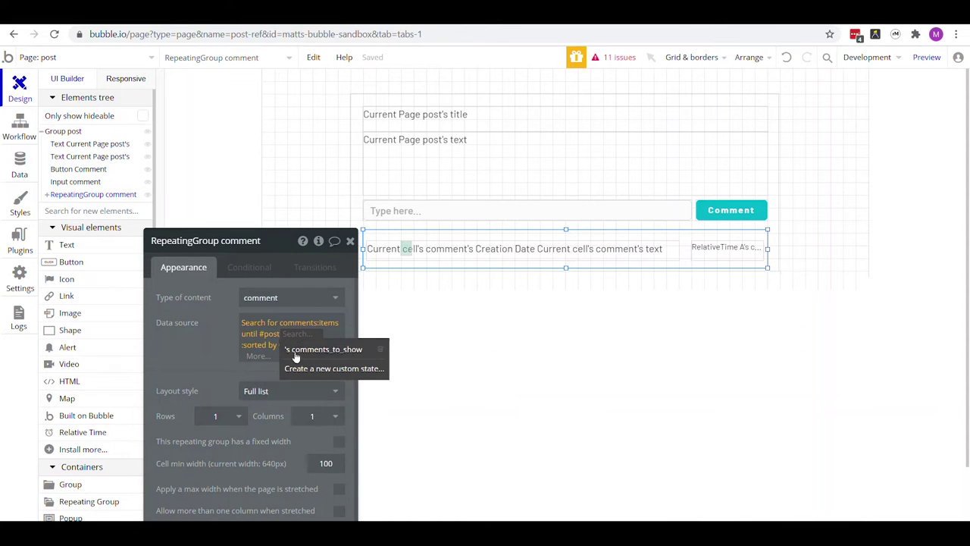
left_click(332, 351)
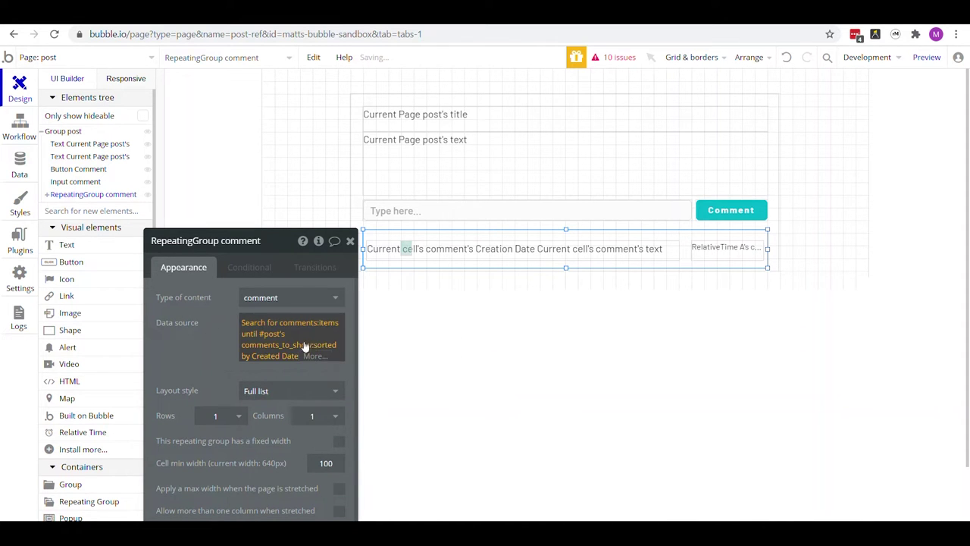